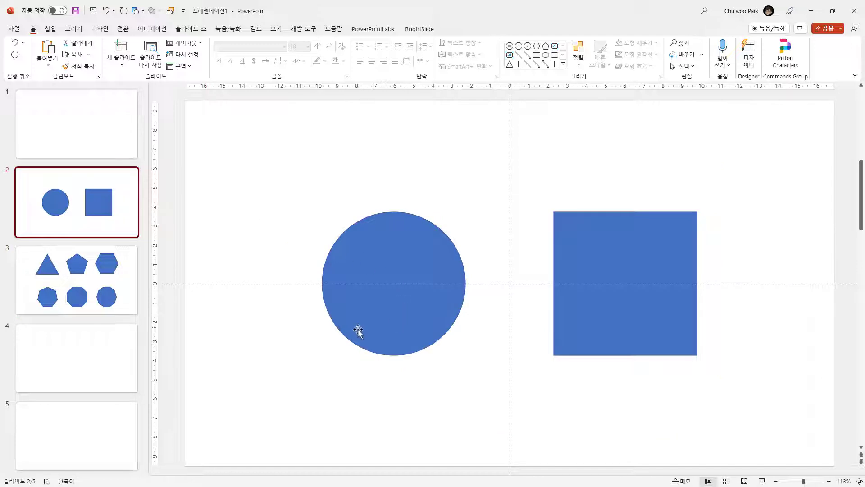
Step: Look over the circle and square on slide 2 and the six polygons on slide 3
click(399, 302)
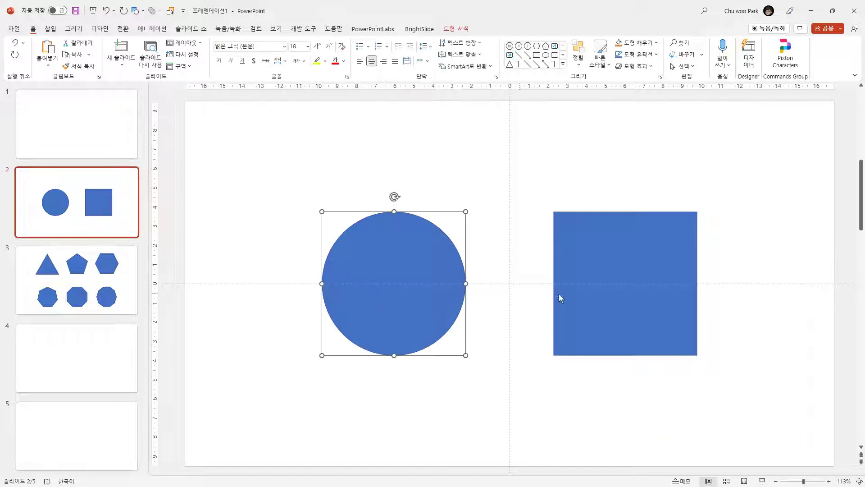
click(604, 294)
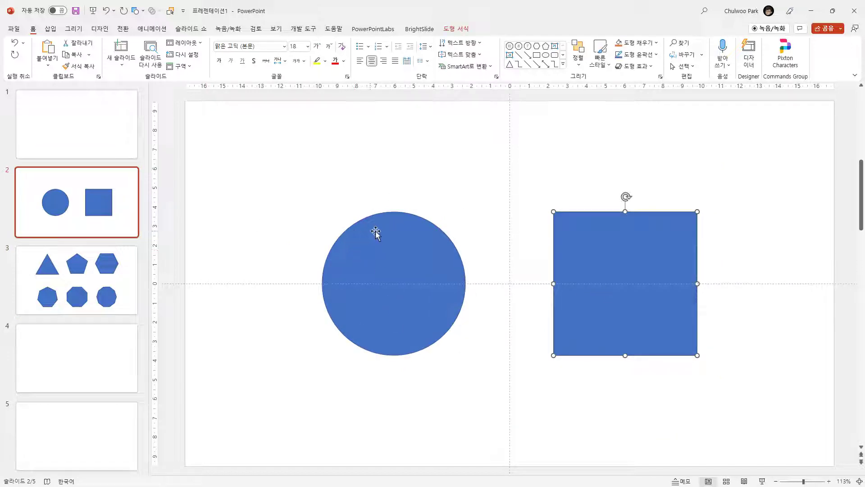
click(103, 271)
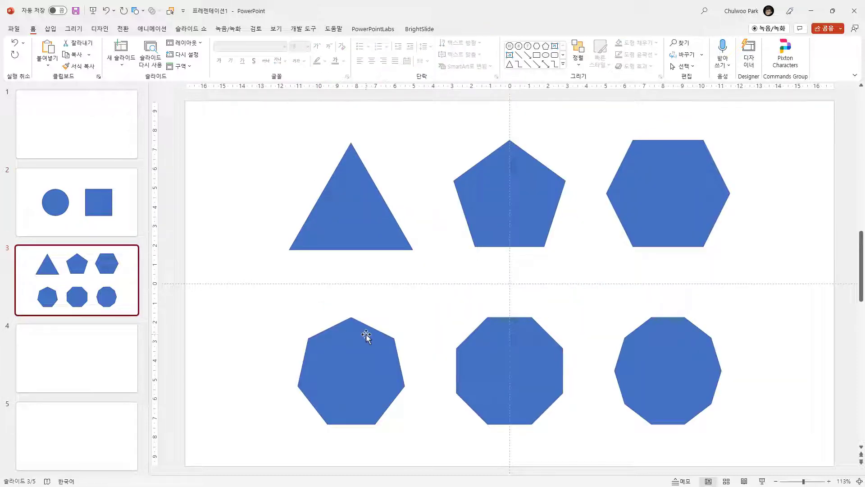
click(101, 228)
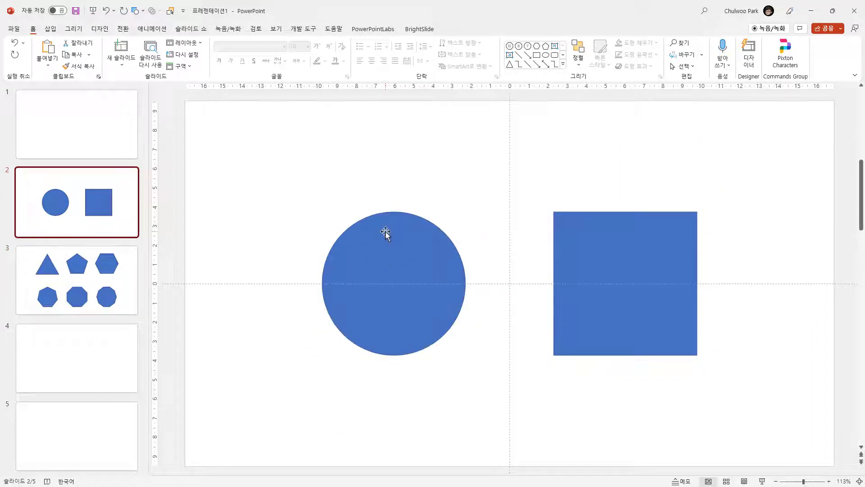
Step: Check and compare the height and width of the circle and the square on slide 2
click(399, 267)
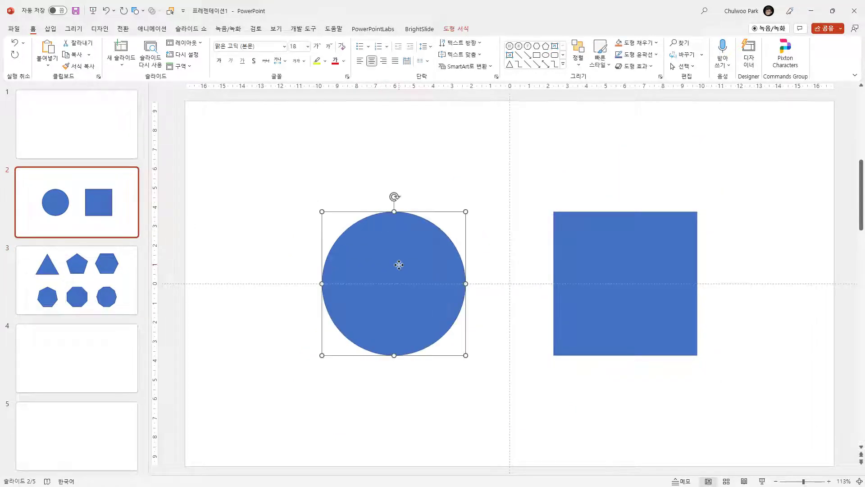
click(601, 272)
click(398, 253)
click(457, 28)
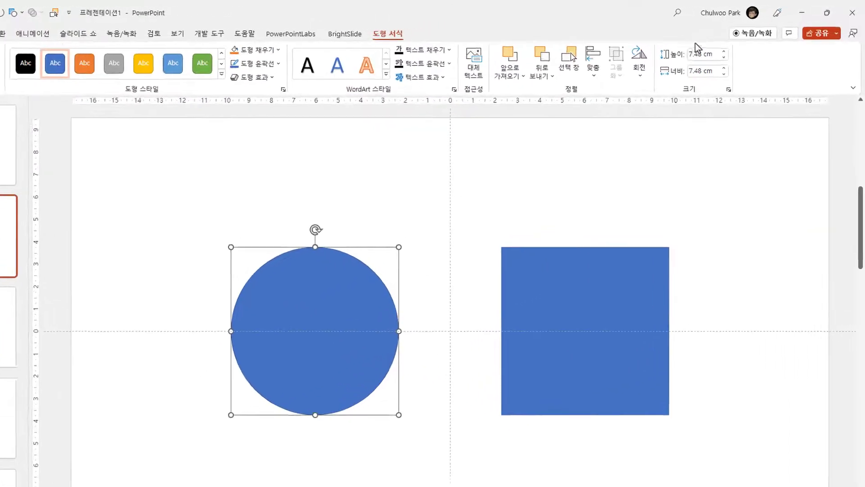
key(Tab)
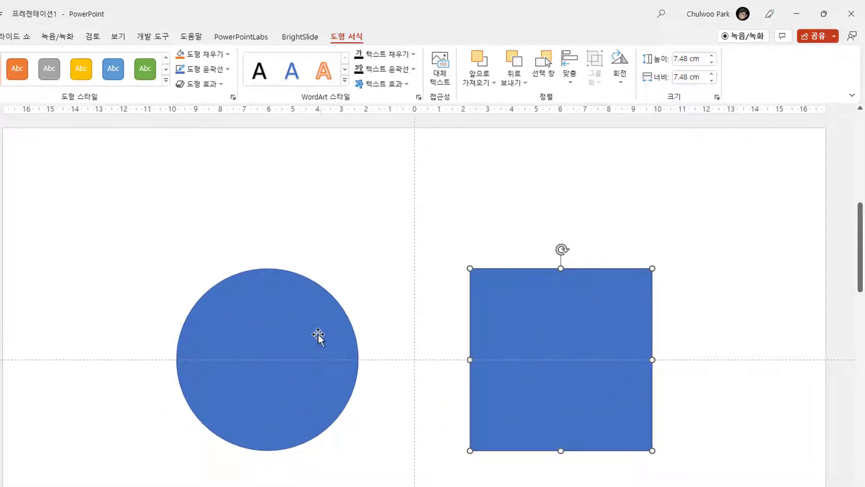
click(304, 379)
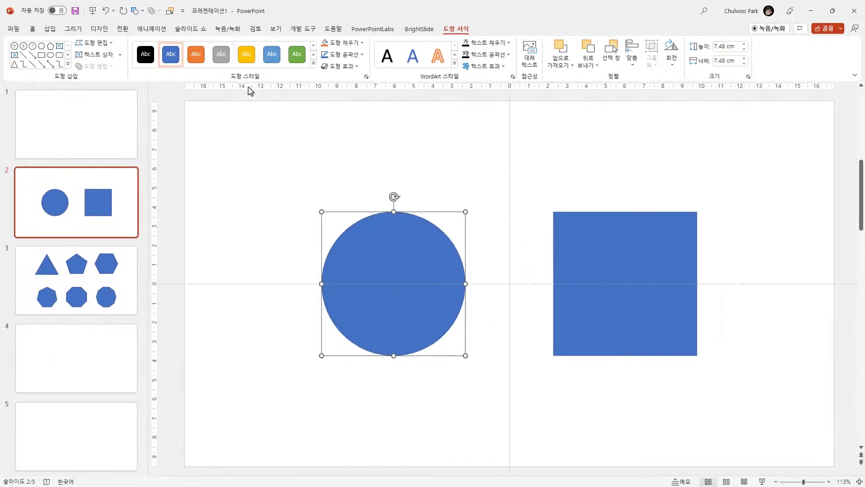
Step: Draw a circle about 3.79 cm in diameter on slide 2, above and to the left of the large circle
click(143, 11)
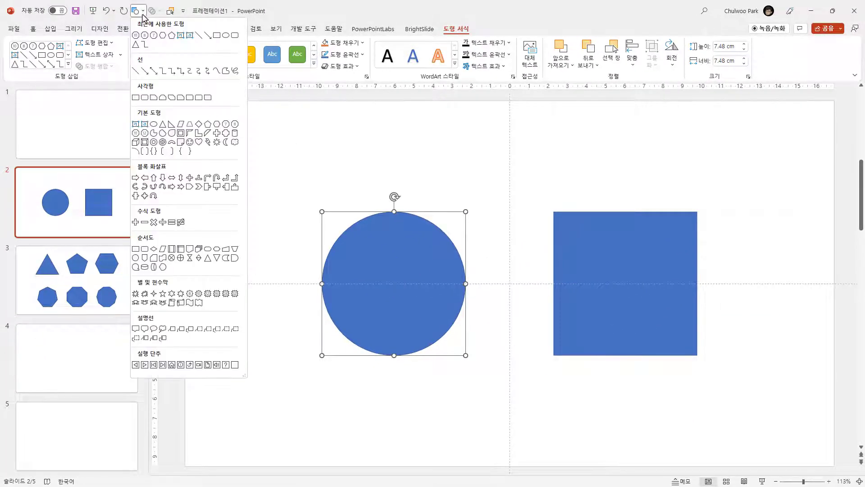
click(154, 125)
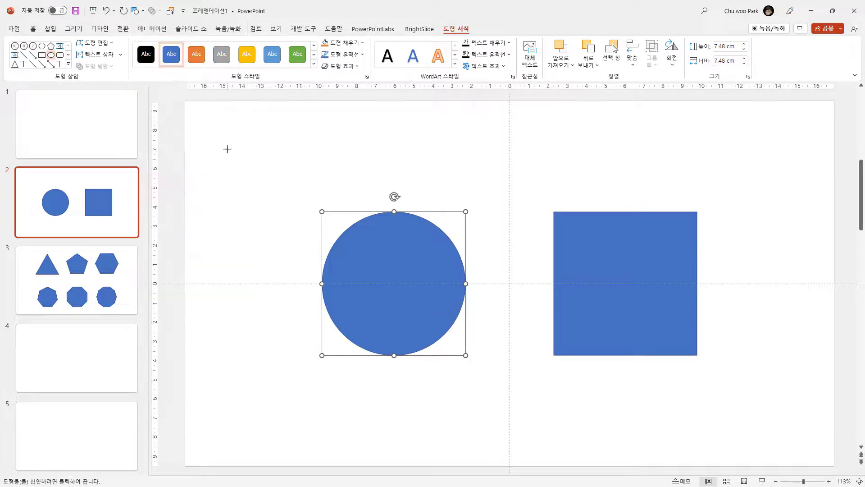
drag(220, 129, 293, 201)
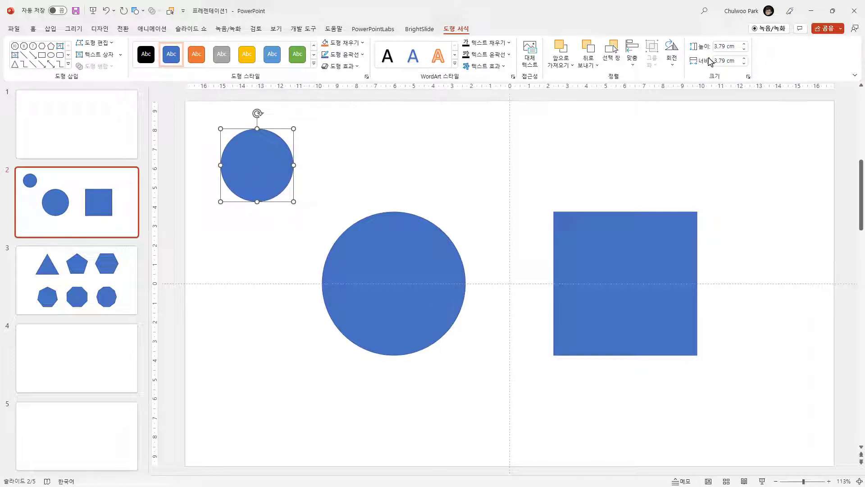
Step: Check the square's size on slide 2, then browse the available basic shapes while viewing slide 3
click(668, 254)
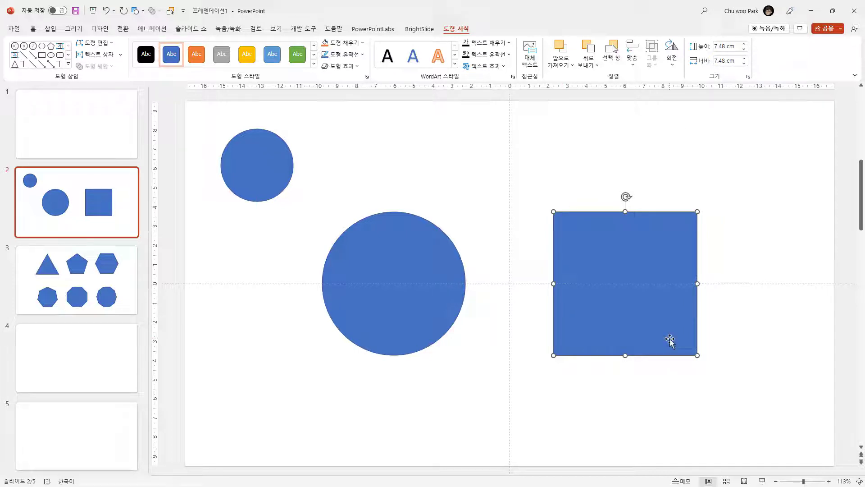
click(84, 279)
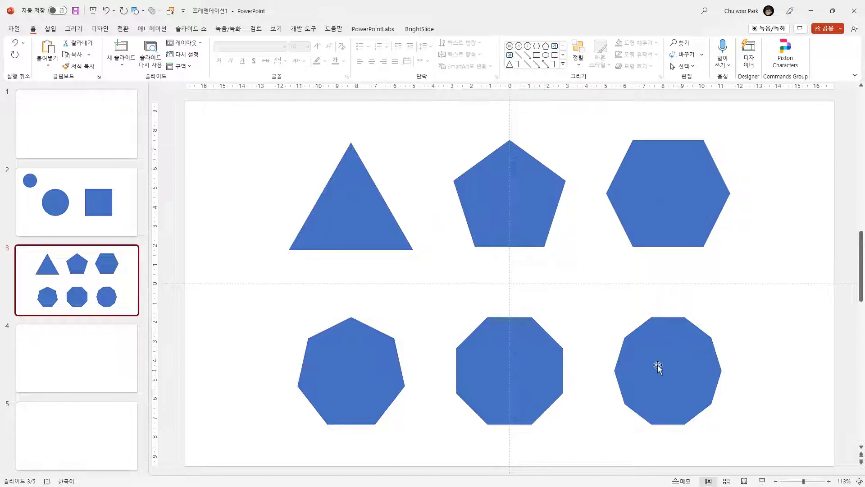
click(141, 12)
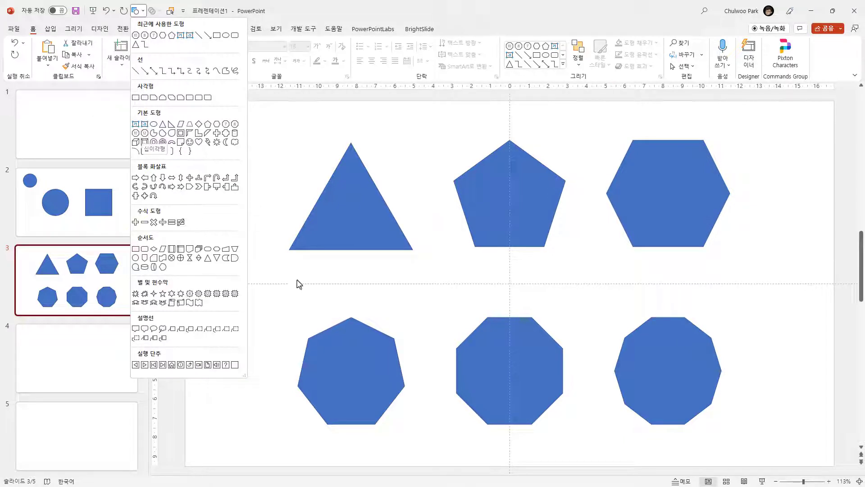
click(284, 313)
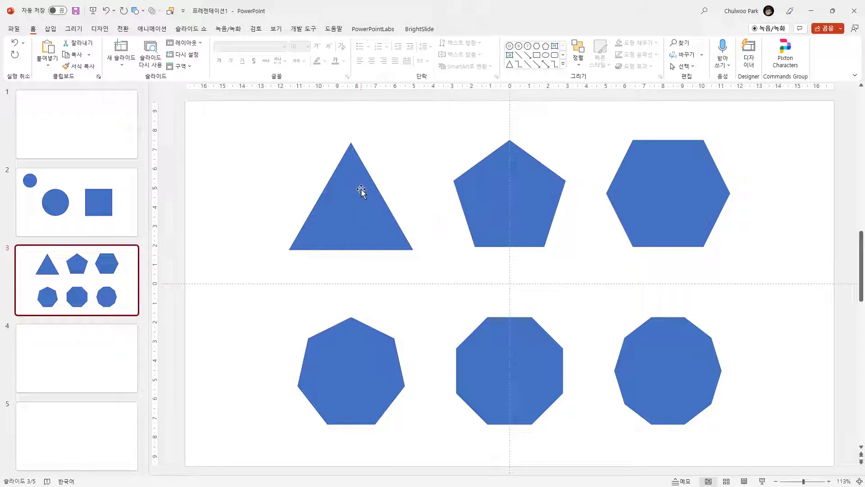
Step: Check the height and width of the triangle, pentagon, hexagon, heptagon and decagon on slide 3
click(351, 202)
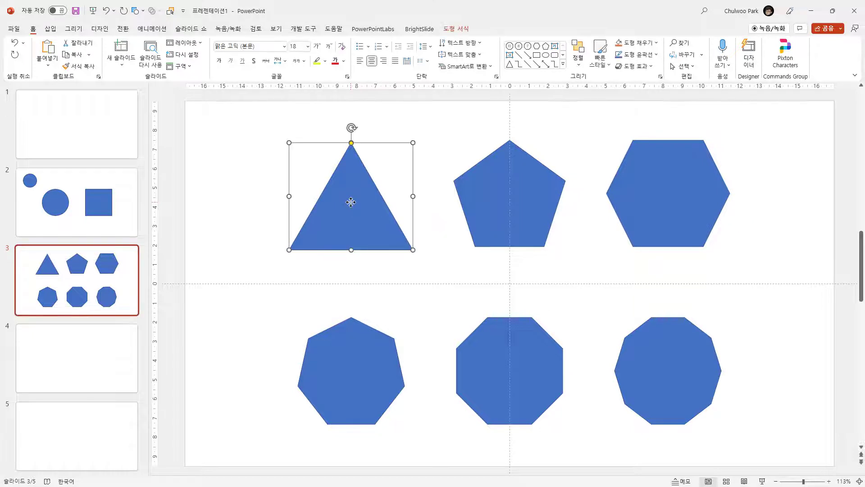
click(457, 29)
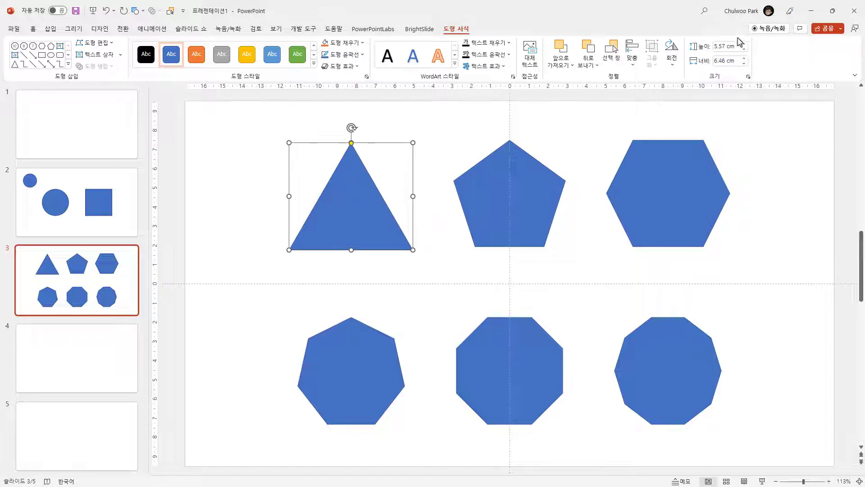
click(506, 209)
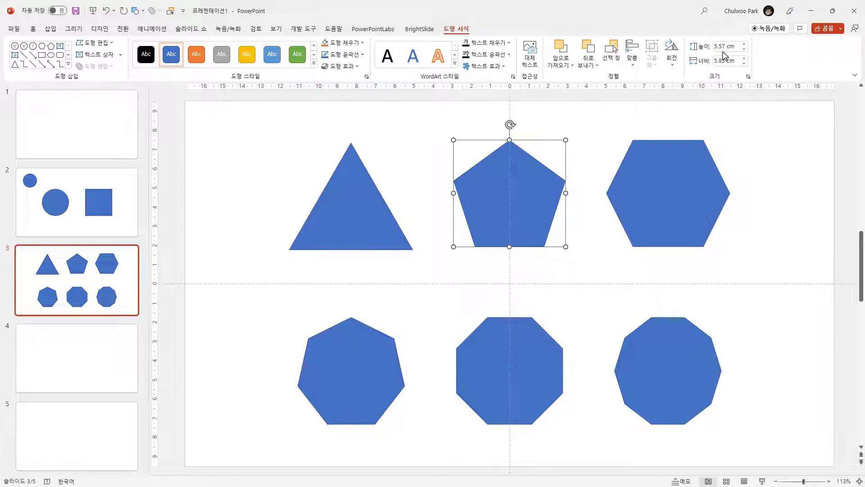
click(692, 178)
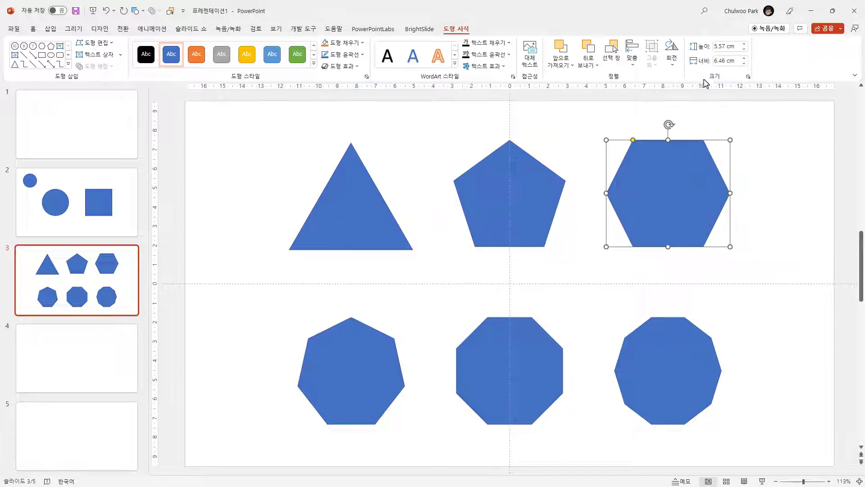
click(363, 365)
click(712, 336)
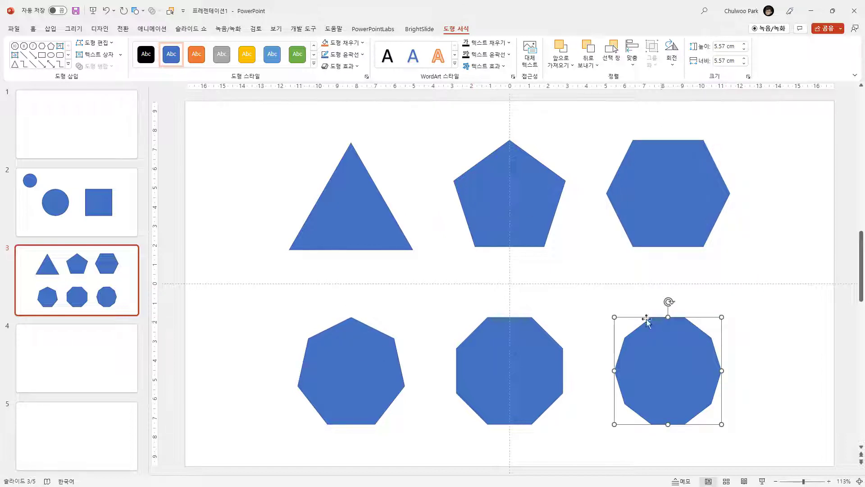
click(383, 230)
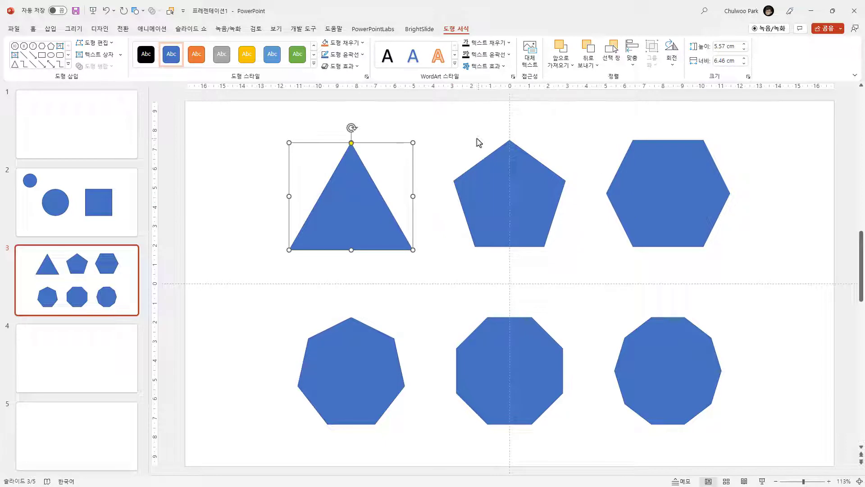
Step: Compare the proportions of all six polygons on slide 3, finishing with the hexagon selected
click(656, 208)
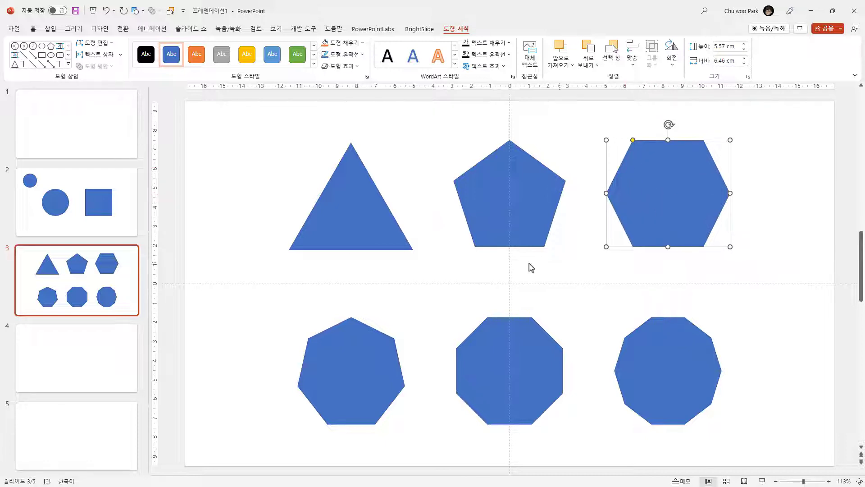
click(359, 246)
click(493, 223)
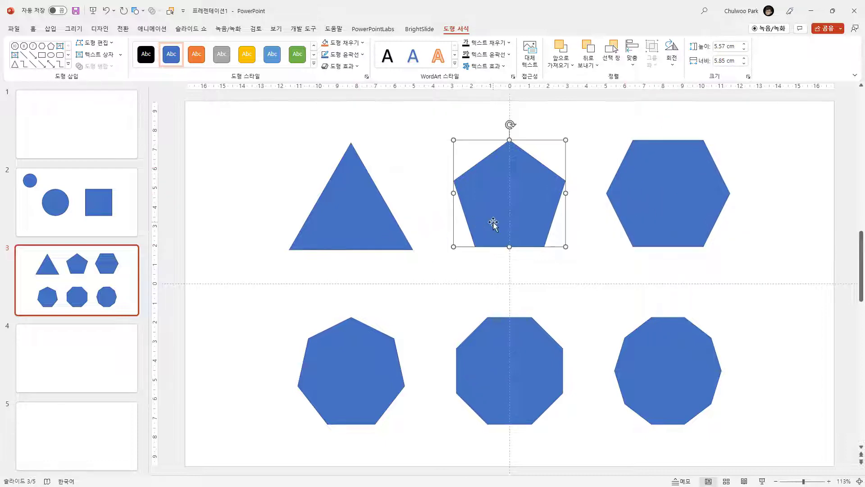
click(388, 335)
click(487, 376)
click(668, 407)
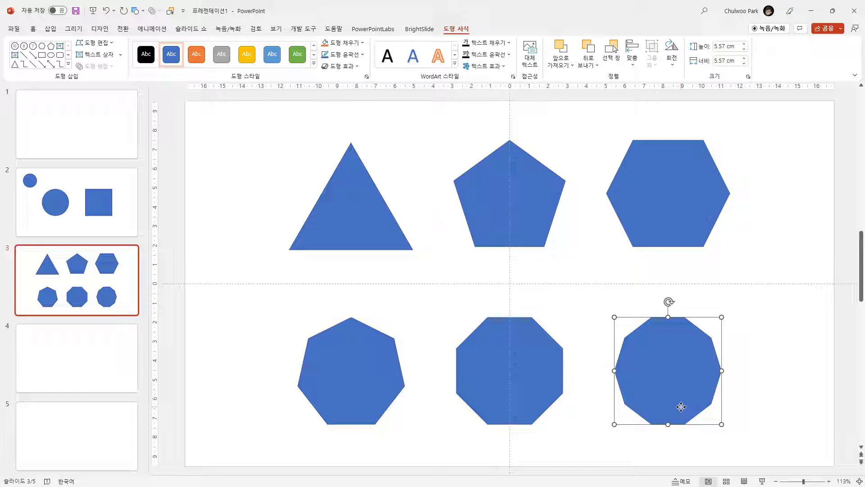
click(688, 214)
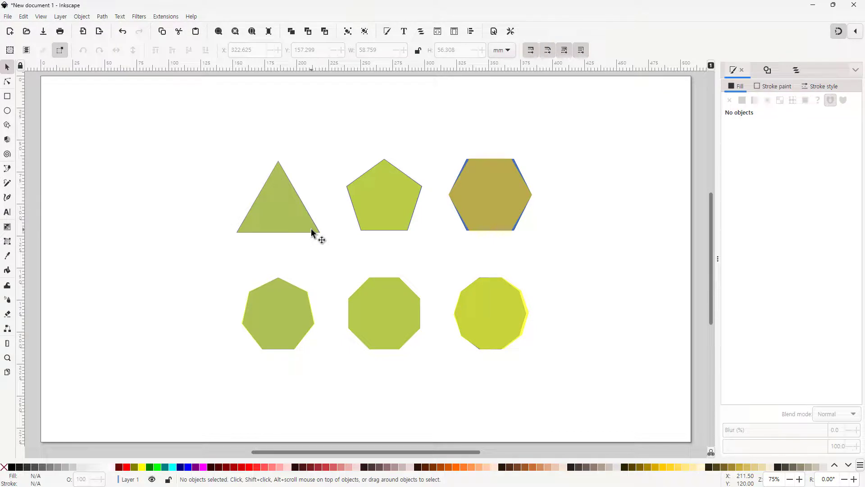
Step: In Inkscape, inspect the yellow triangle and shift the yellow pentagon off its blue counterpart and back to compare them
click(277, 218)
mouse_move(284, 220)
mouse_down()
mouse_move(189, 209)
mouse_move(193, 217)
mouse_move(280, 218)
mouse_up()
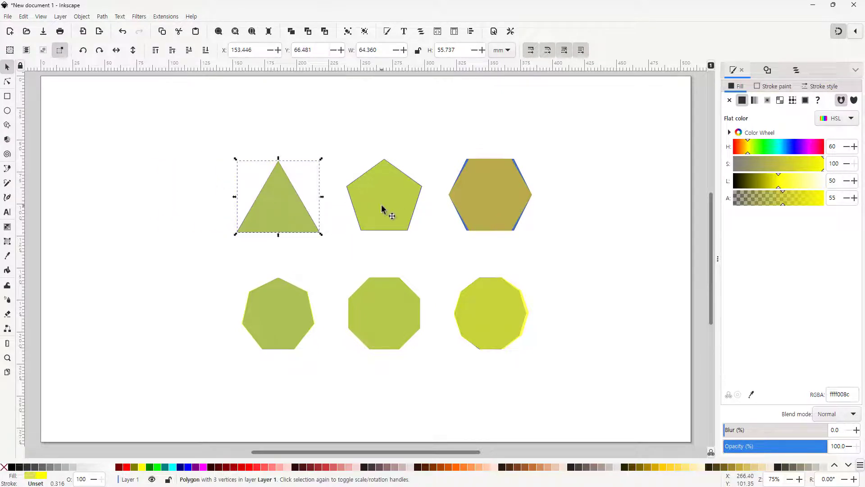
drag(383, 199, 351, 161)
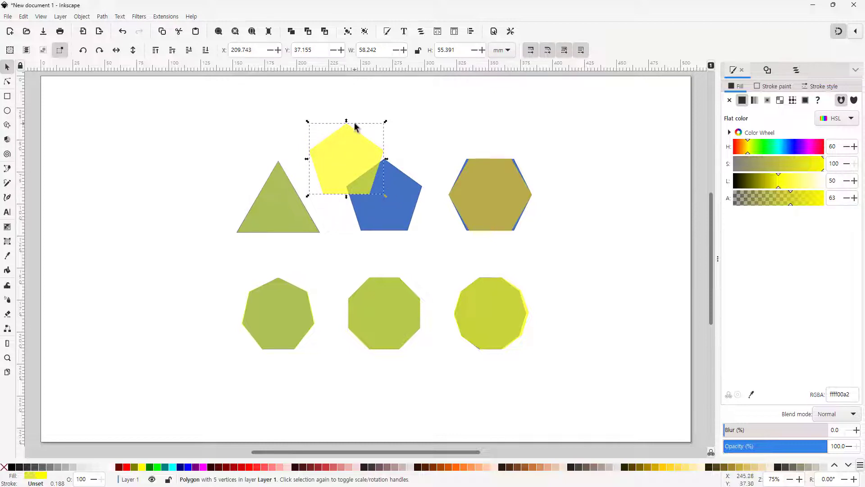
drag(353, 167, 392, 203)
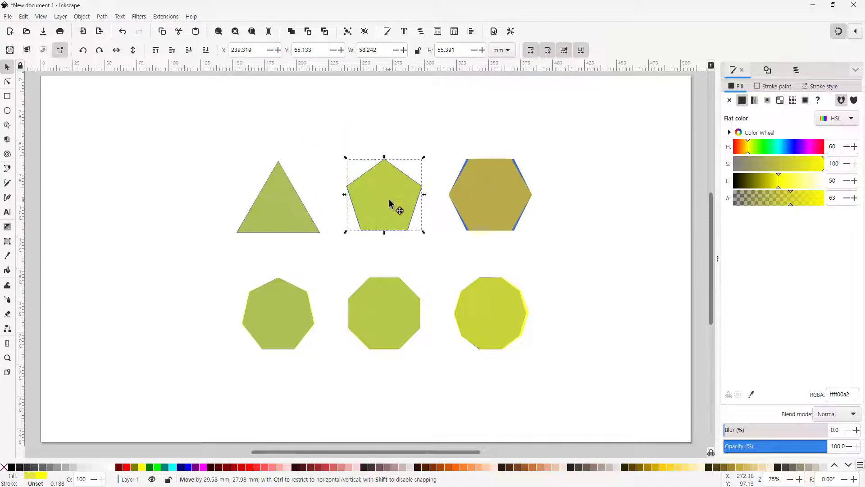
Step: Shift the yellow heptagon, octagon and decagon off their blue counterparts, and move the orange-yellow hexagon aside and back over the blue one
drag(288, 312, 264, 311)
drag(385, 311, 364, 310)
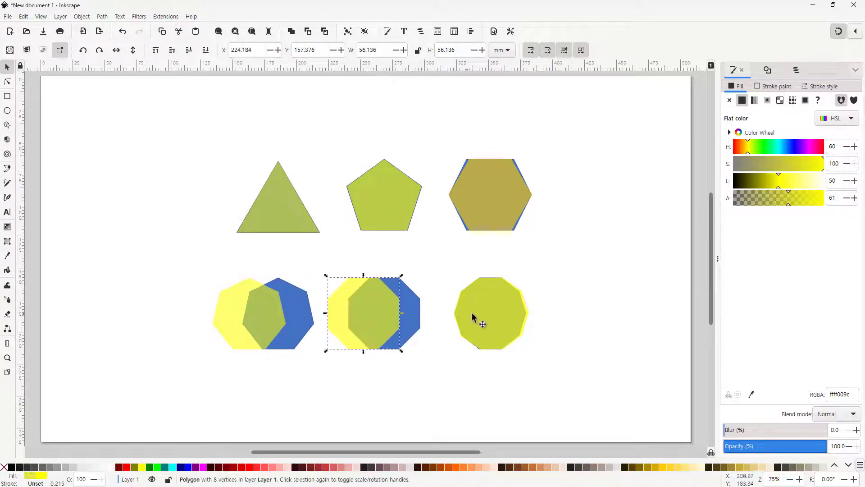
drag(518, 323, 582, 324)
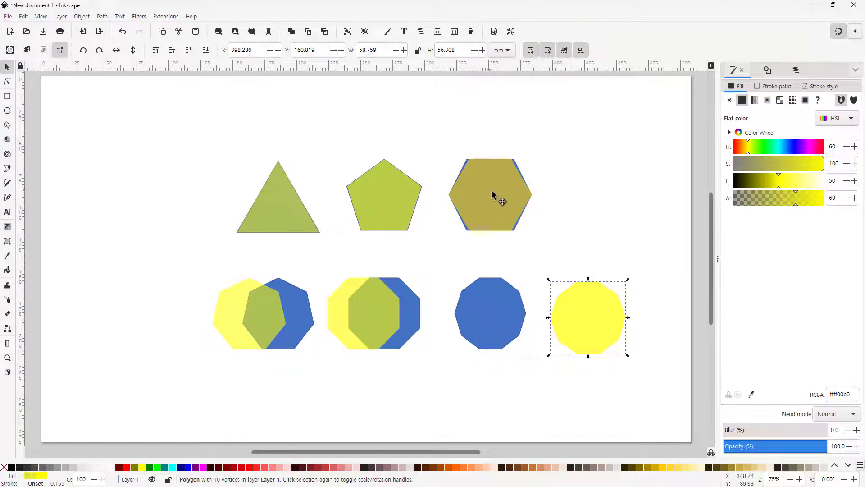
drag(494, 194, 589, 190)
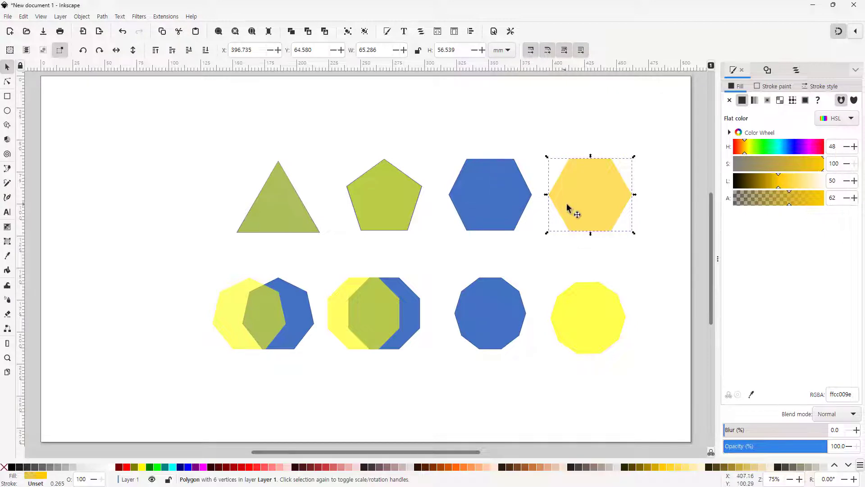
drag(586, 207, 487, 207)
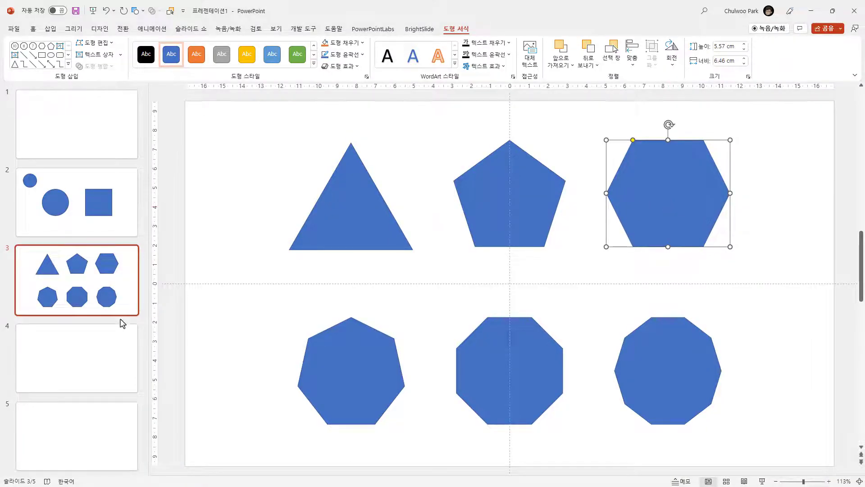
Step: Back in PowerPoint, paste a copy of the hexagon on slide 4 and place it at the slide's centre
click(87, 349)
key(ctrl+v)
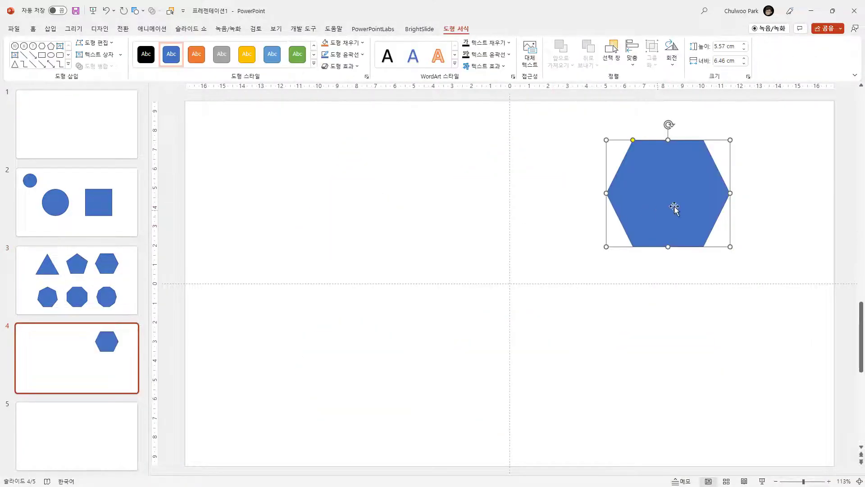
drag(672, 207, 524, 294)
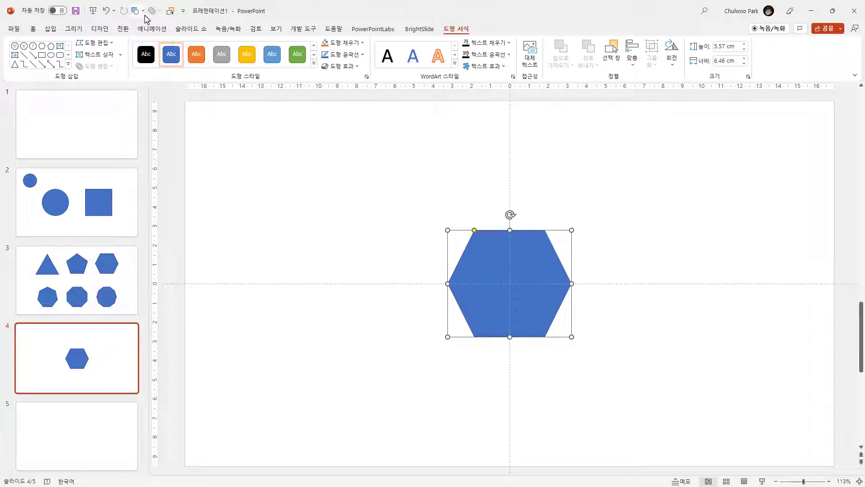
Step: Draw a thin yellow line from the hexagon's centre to its upper-right corner
click(143, 13)
click(200, 35)
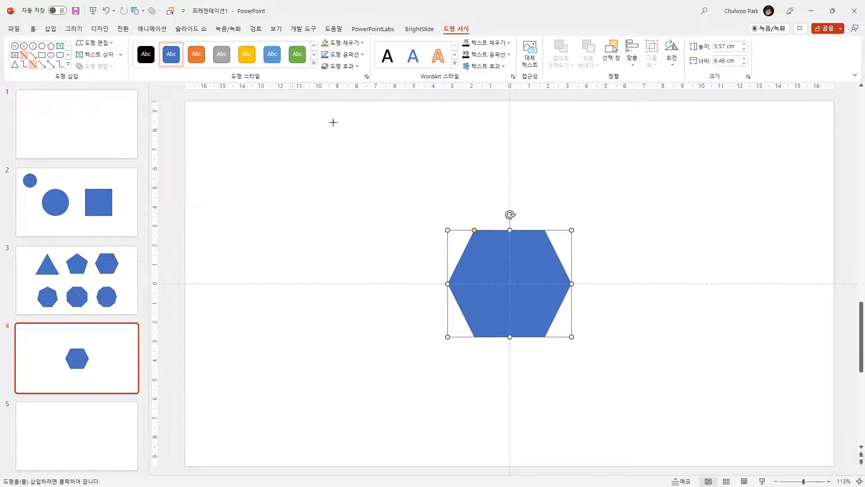
drag(612, 264, 713, 187)
drag(657, 230, 549, 255)
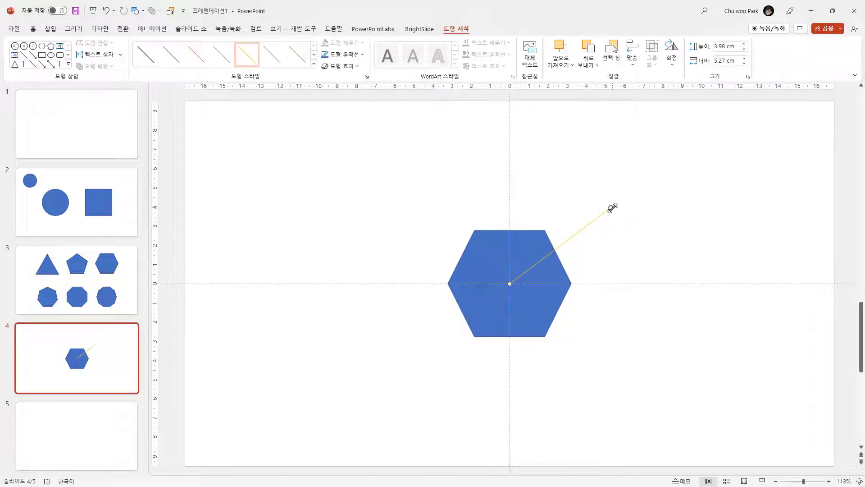
drag(612, 208, 560, 229)
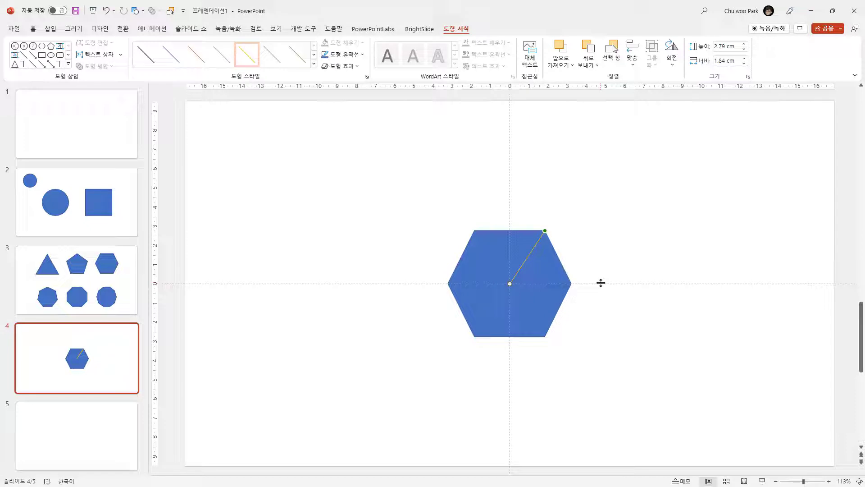
Step: Duplicate the yellow line, rotate the copy to 60° and place its start at the hexagon's centre
click(748, 77)
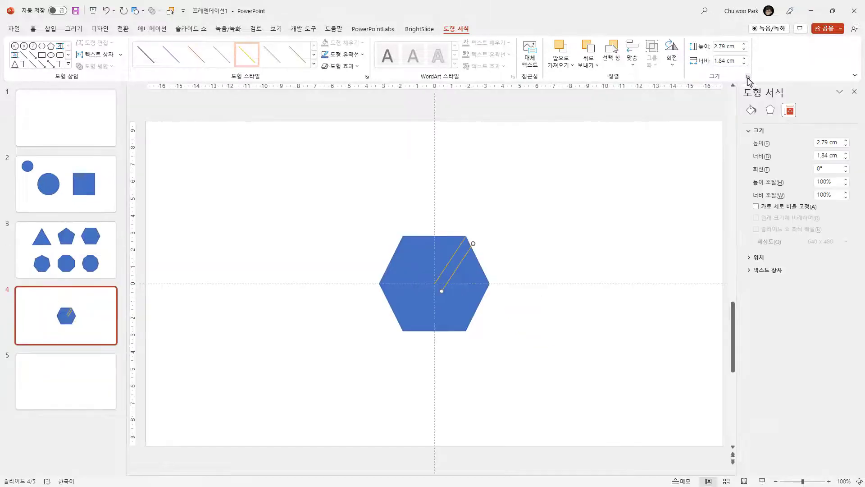
click(822, 168)
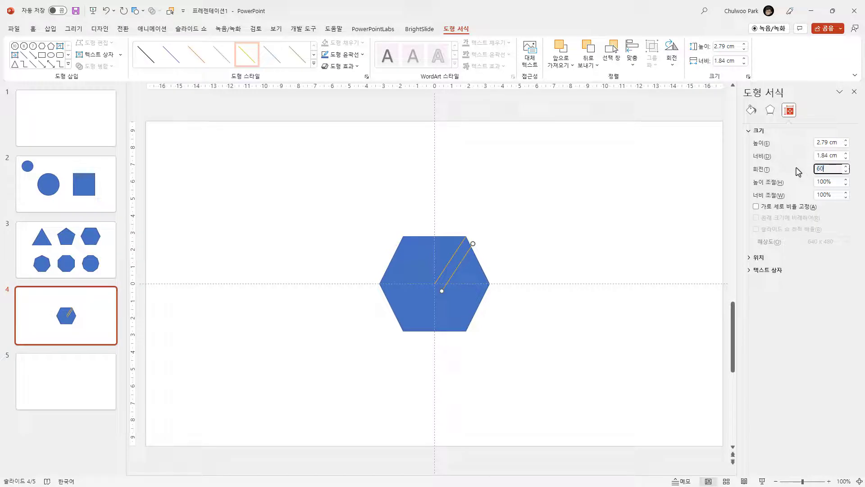
key(Return)
drag(479, 267, 479, 286)
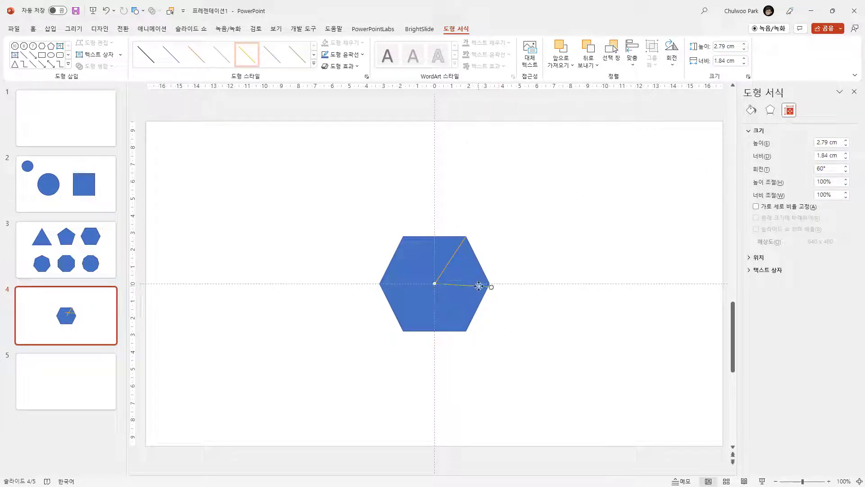
ctrl+scroll(456, 294, up, 10)
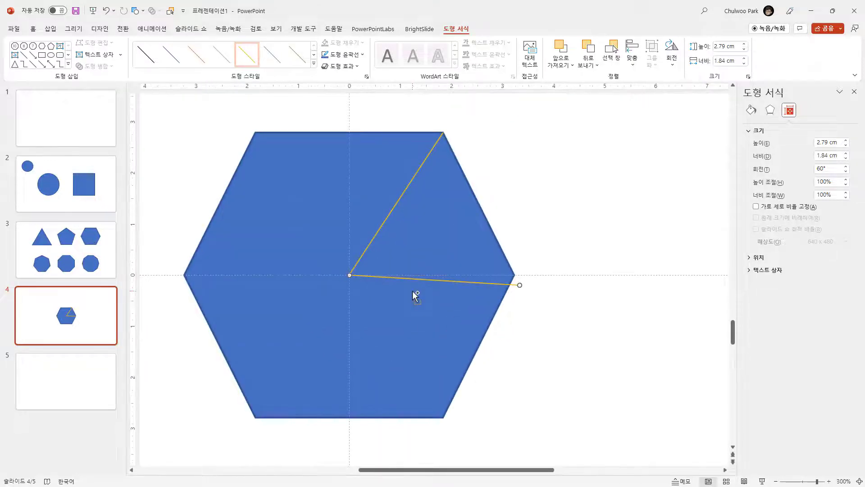
Step: Try widening the hexagon's upper and lower edges with its shape adjustment, and undo the change
click(373, 132)
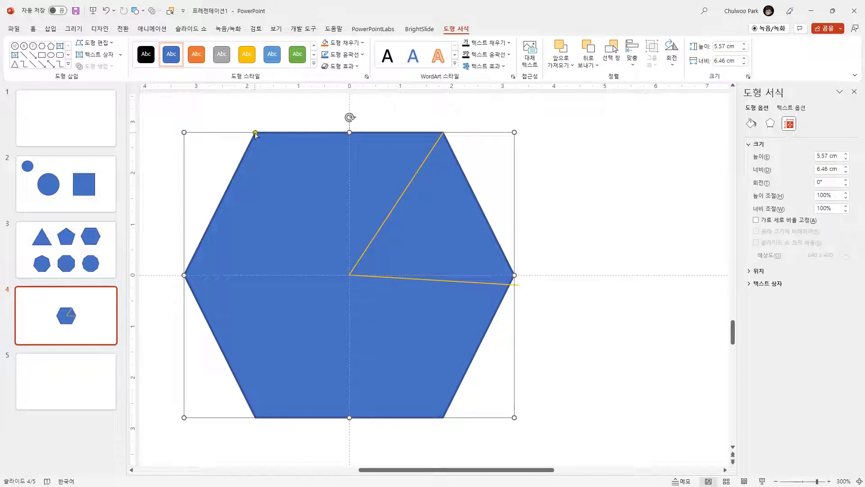
mouse_move(255, 134)
mouse_down()
mouse_move(266, 137)
mouse_move(242, 137)
mouse_up()
key(ctrl+z)
Step: Delete the rotated copy of the yellow line
click(547, 351)
click(456, 281)
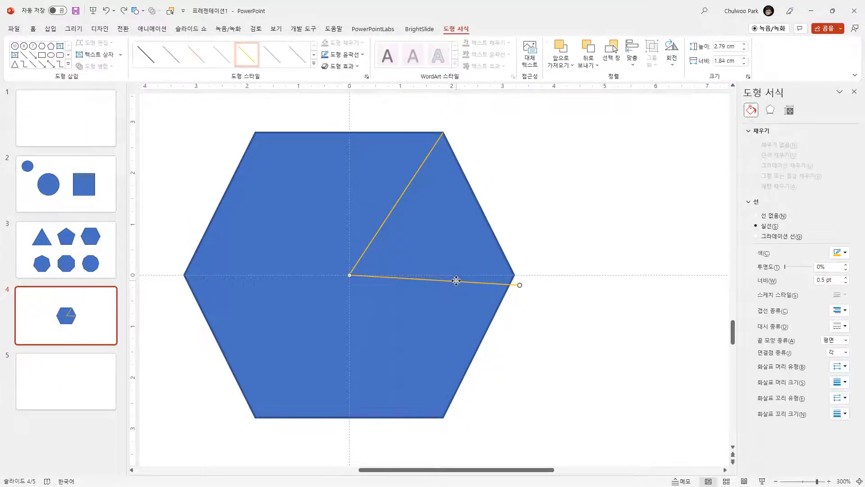
key(Delete)
Step: Move the outer end of the remaining yellow line to the hexagon's right corner so it runs horizontally
click(408, 190)
click(406, 189)
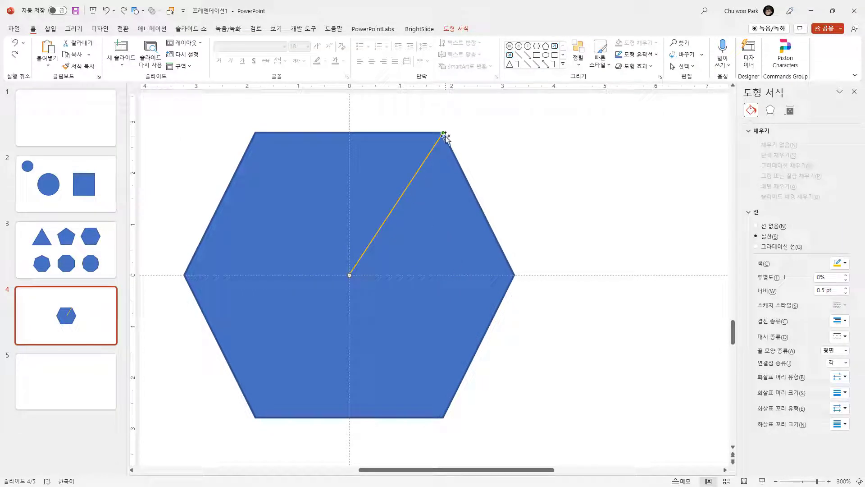
drag(443, 133, 512, 273)
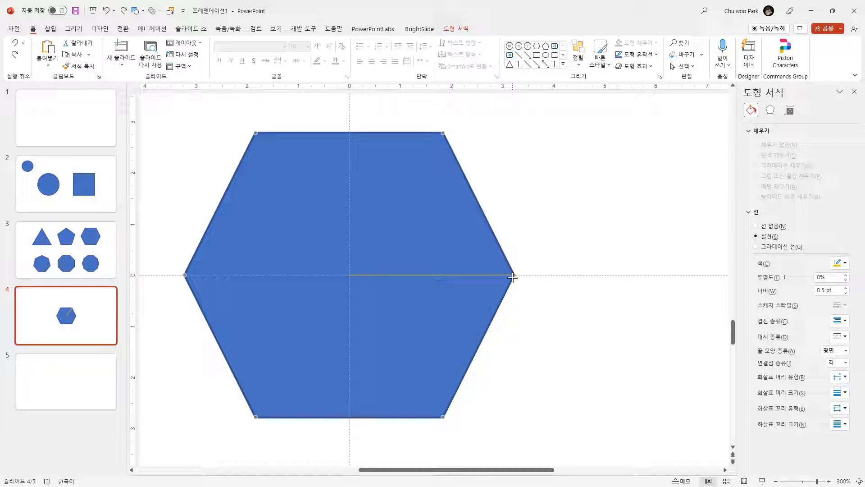
drag(513, 277, 514, 275)
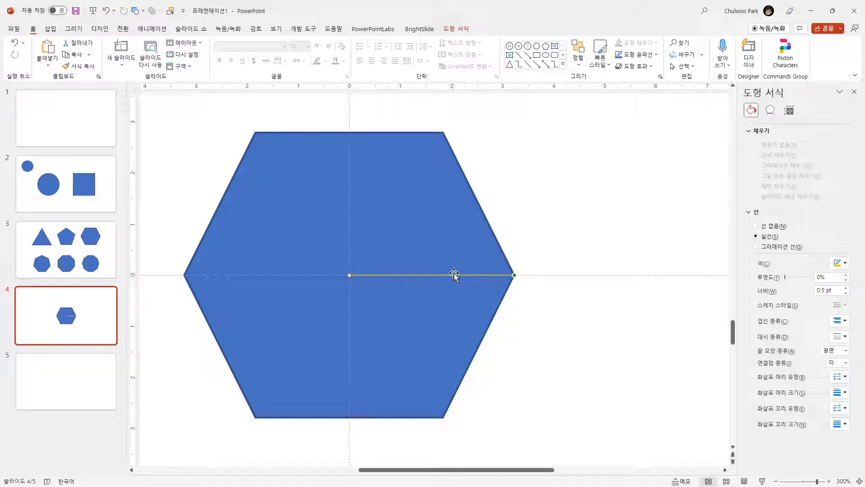
Step: Duplicate the horizontal line, set the copy's rotation to -60° and place its start at the hexagon's centre
key(ctrl+d)
click(796, 110)
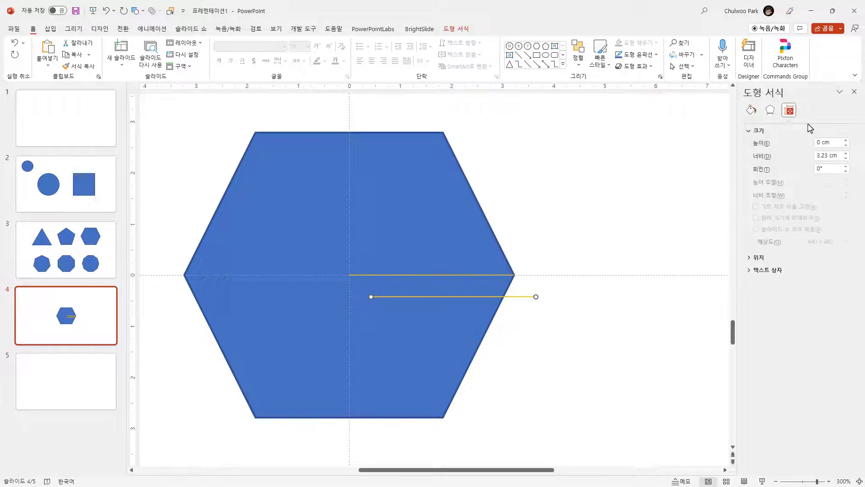
click(829, 169)
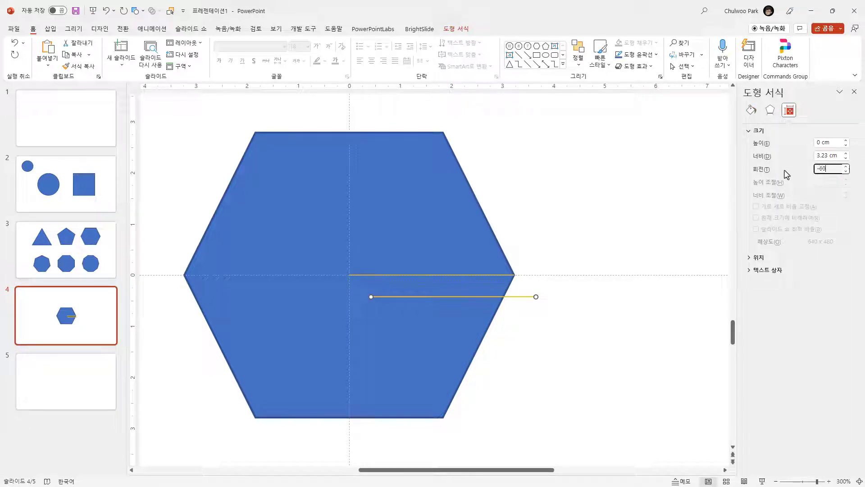
text(-60)
key(Return)
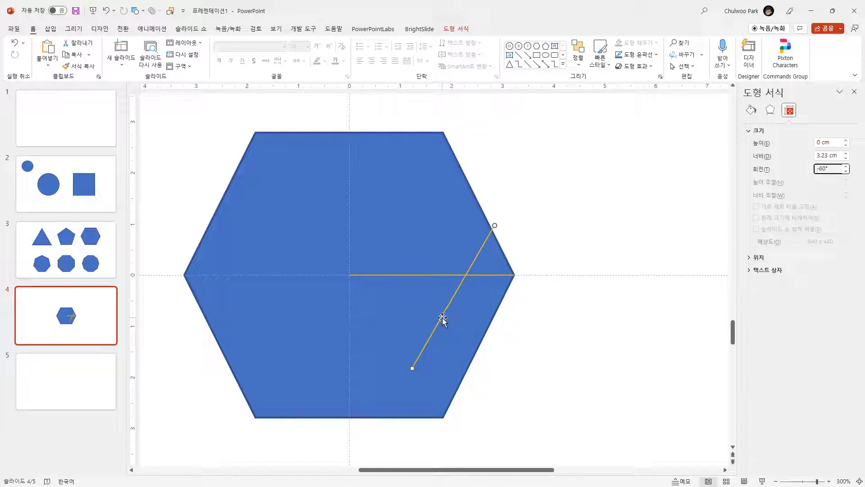
drag(444, 318, 379, 223)
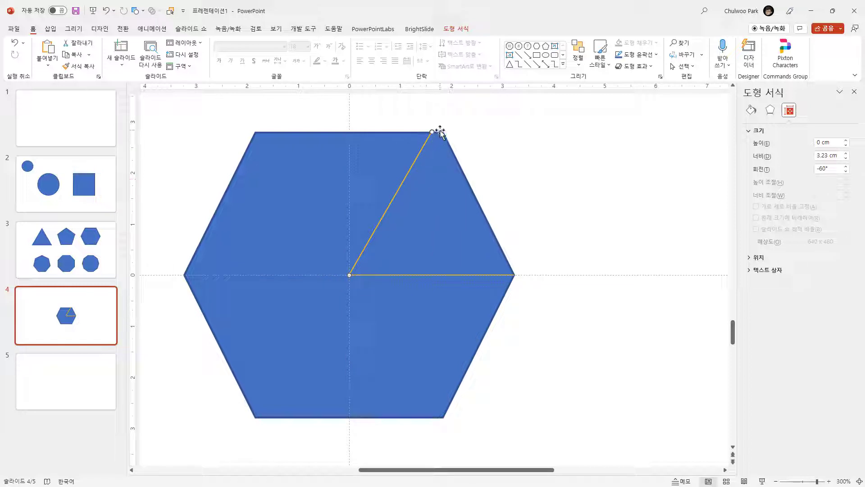
Step: Adjust the hexagon's shape so its upper-right corner meets the outer end of the -60° line
click(284, 134)
drag(255, 134, 268, 133)
click(579, 193)
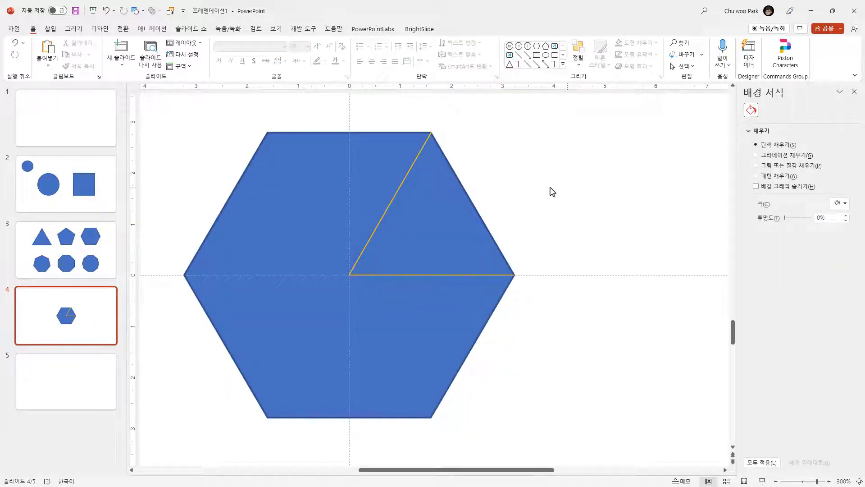
click(469, 195)
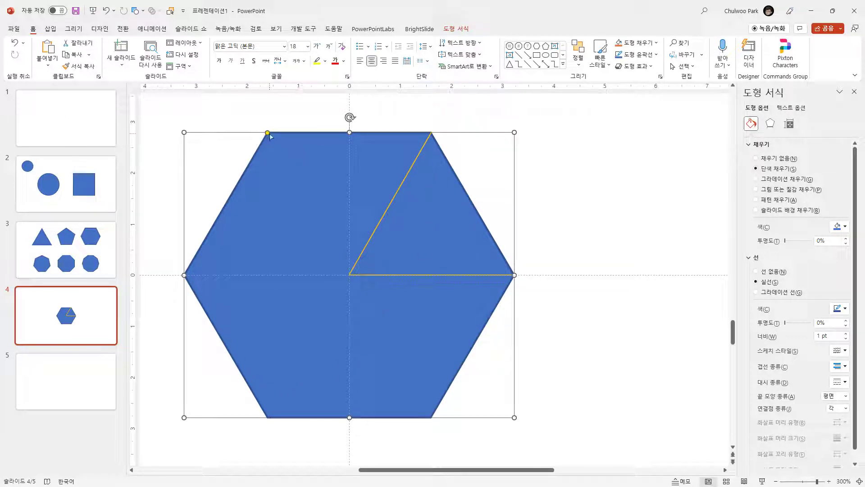
mouse_move(268, 135)
mouse_down()
mouse_move(259, 136)
mouse_move(268, 136)
mouse_up()
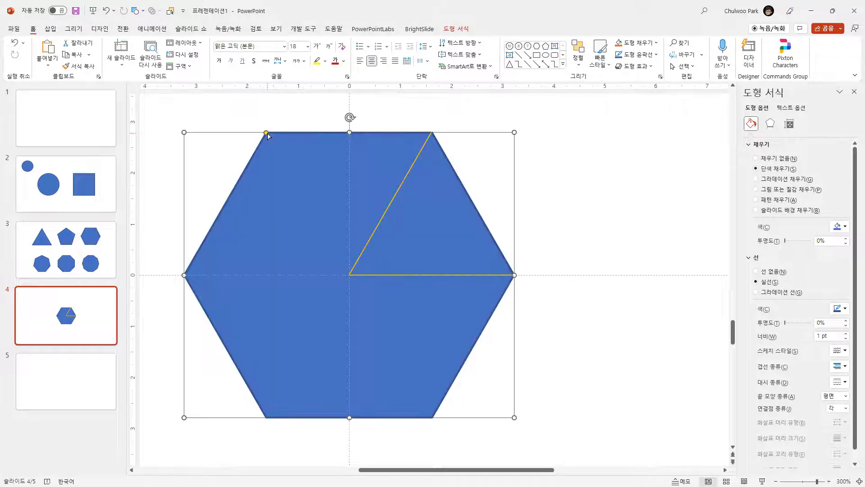
click(599, 193)
Step: Attach the slanted line's outer end exactly to the hexagon's upper-right corner
click(405, 178)
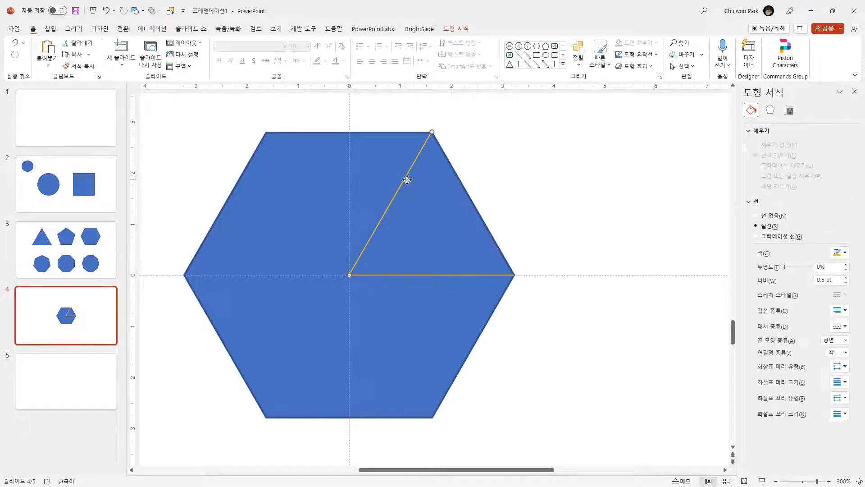
drag(432, 134, 431, 143)
click(531, 146)
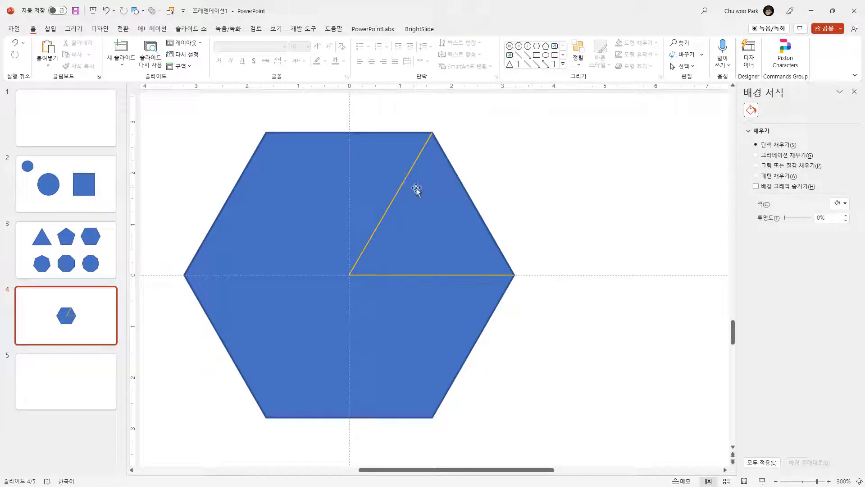
click(401, 190)
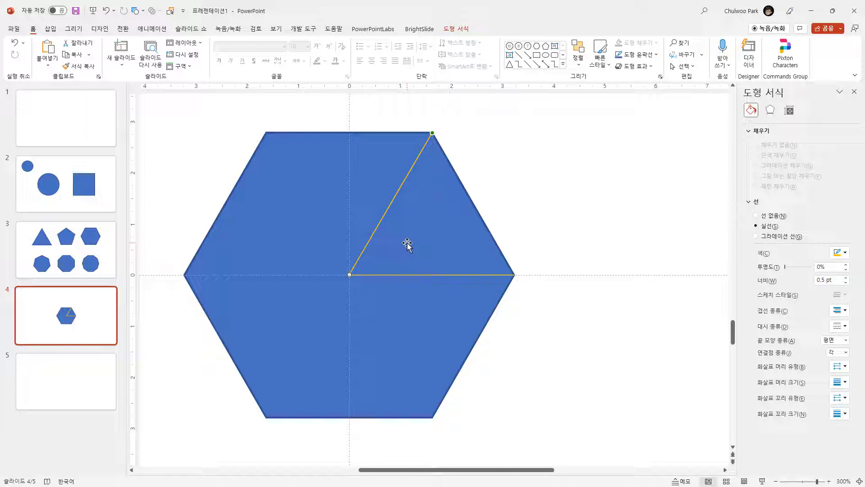
Step: On slide 5, draw a triangle about 4.06 cm high and 4.71 cm wide with its apex at the slide's centre
click(80, 383)
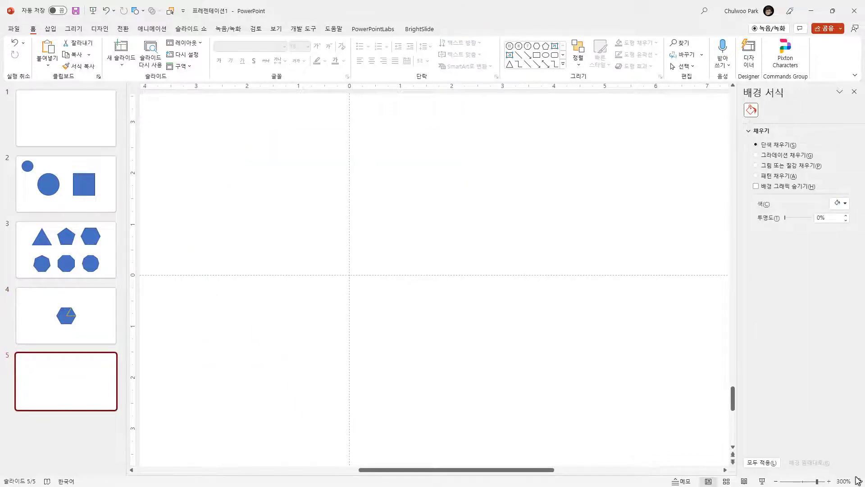
click(859, 482)
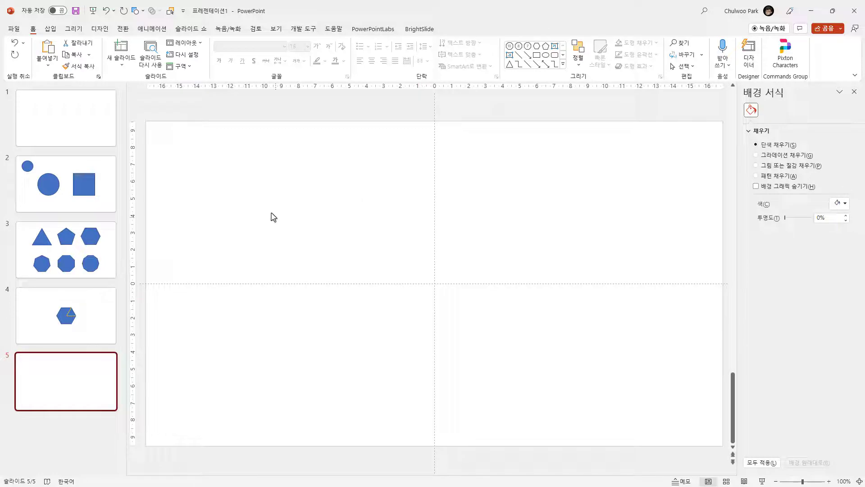
click(142, 10)
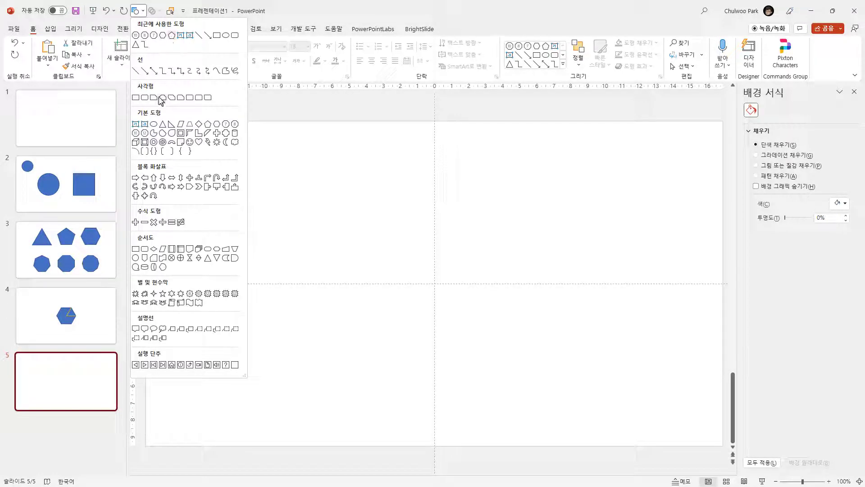
click(162, 125)
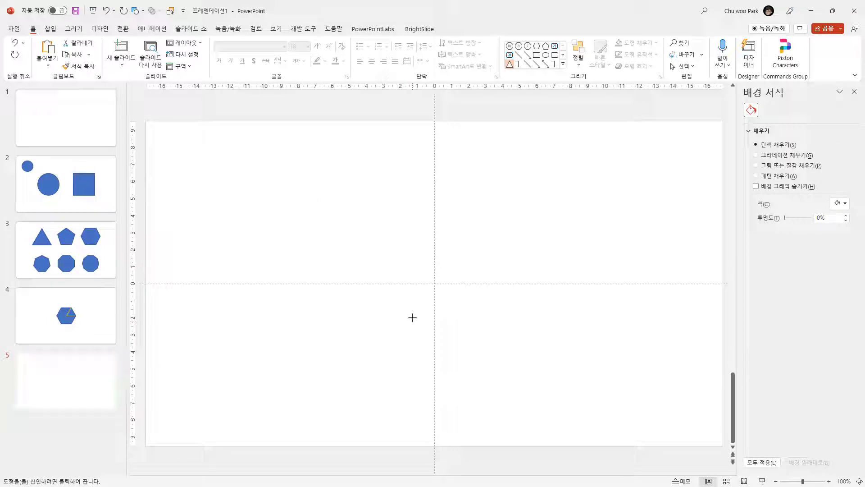
drag(411, 317, 458, 335)
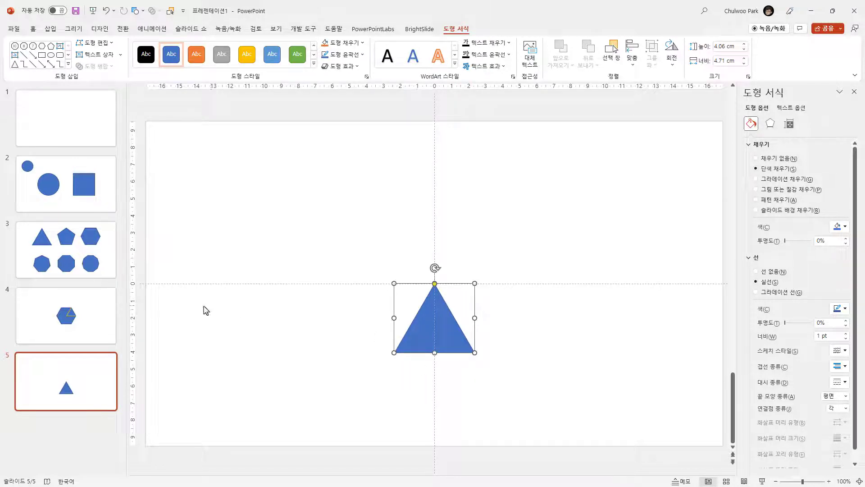
Step: Check the adjusted hexagon's height and width on slide 4, and return to slide 5
click(68, 322)
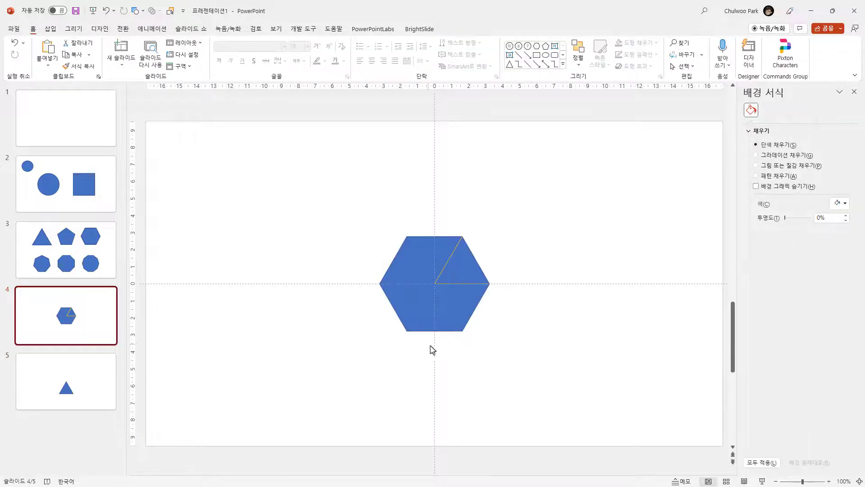
click(445, 300)
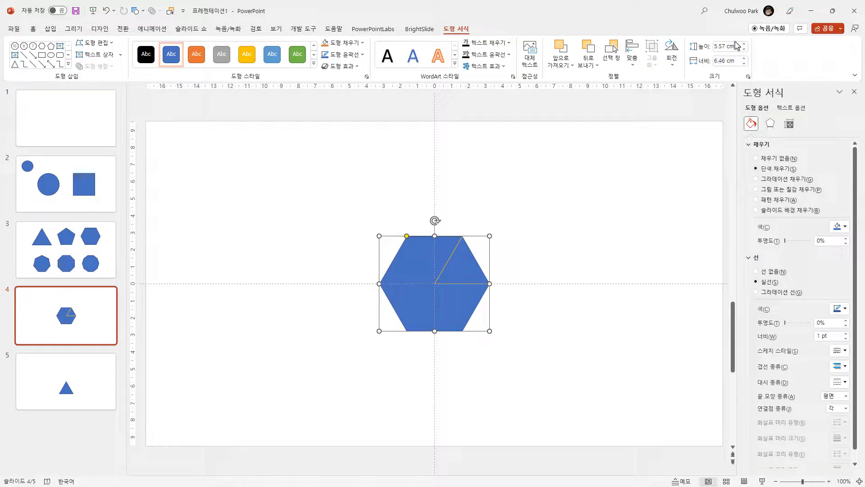
click(81, 397)
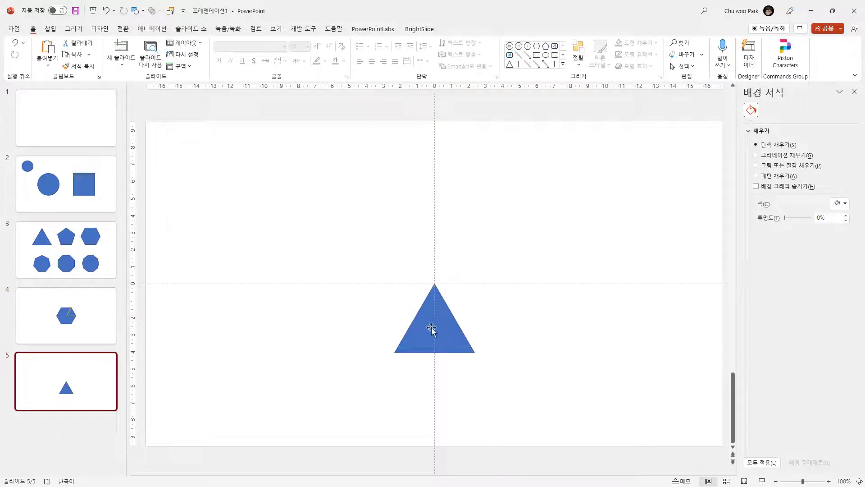
Step: Duplicate the triangle, flip the copy vertically and place it directly above the original so their apexes meet at the slide's centre
click(448, 342)
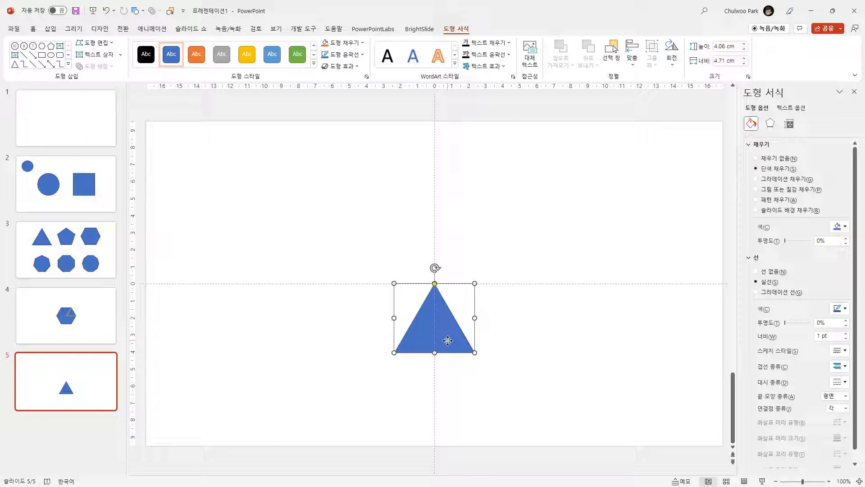
key(ctrl+d)
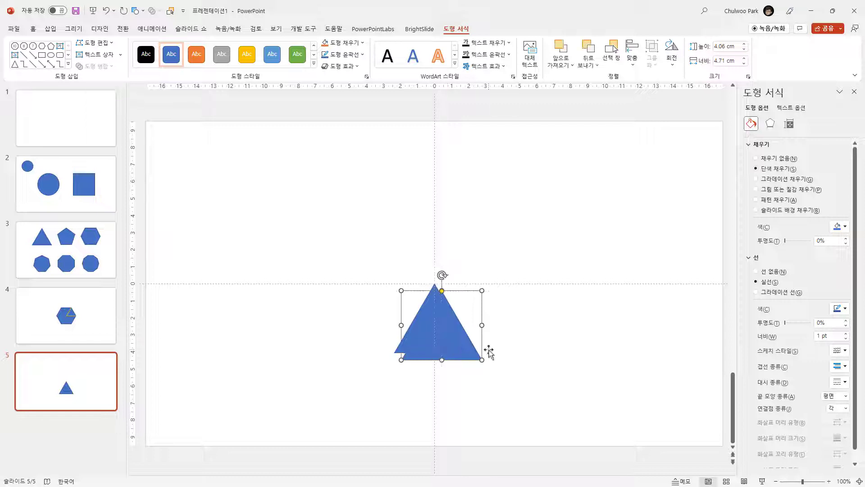
click(669, 66)
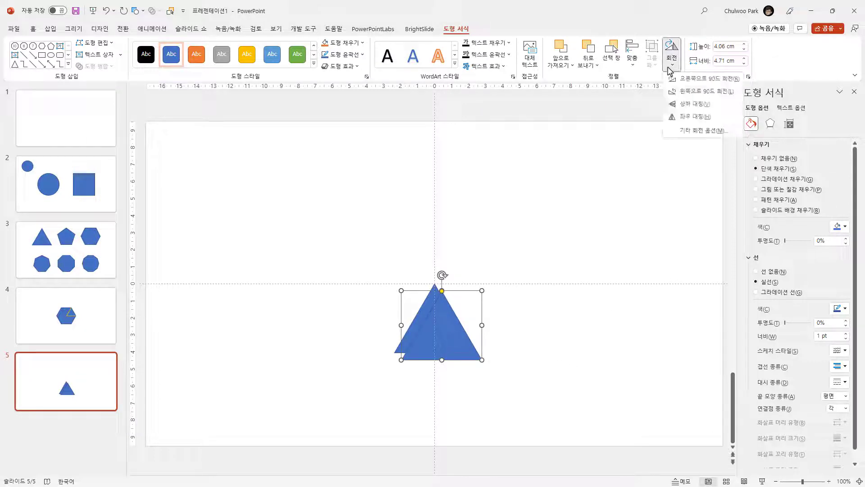
click(691, 108)
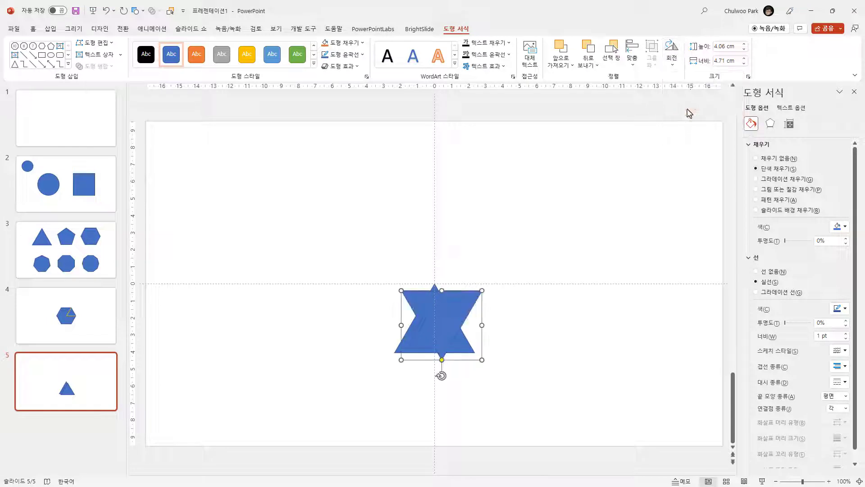
drag(455, 332, 440, 252)
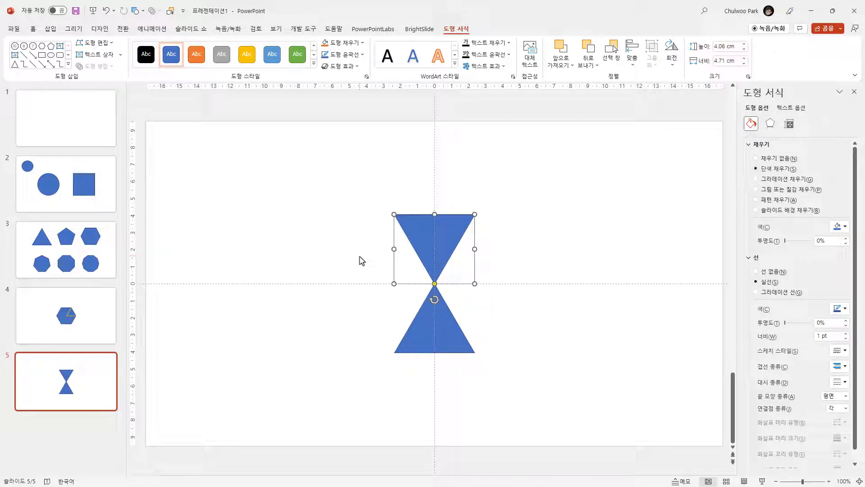
Step: Duplicate the upright triangle twice and place the copies on both sides of the inverted triangle, with their bases on the horizontal centre guide
click(360, 261)
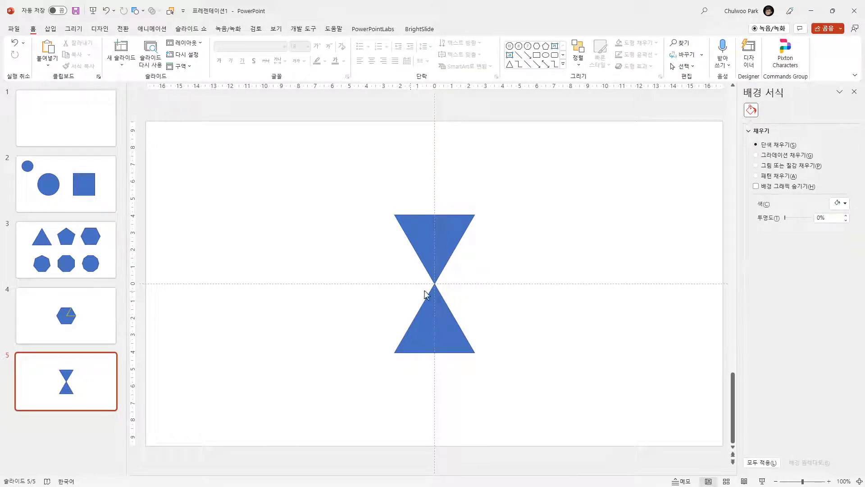
click(428, 335)
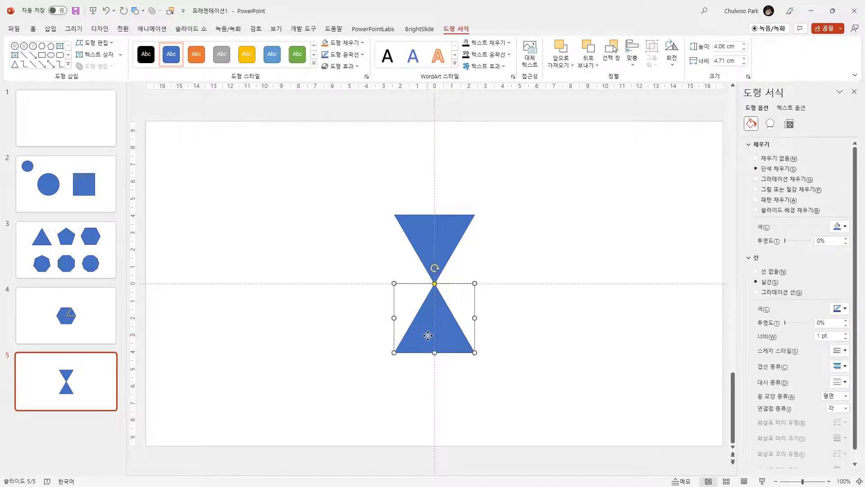
drag(427, 335, 459, 269)
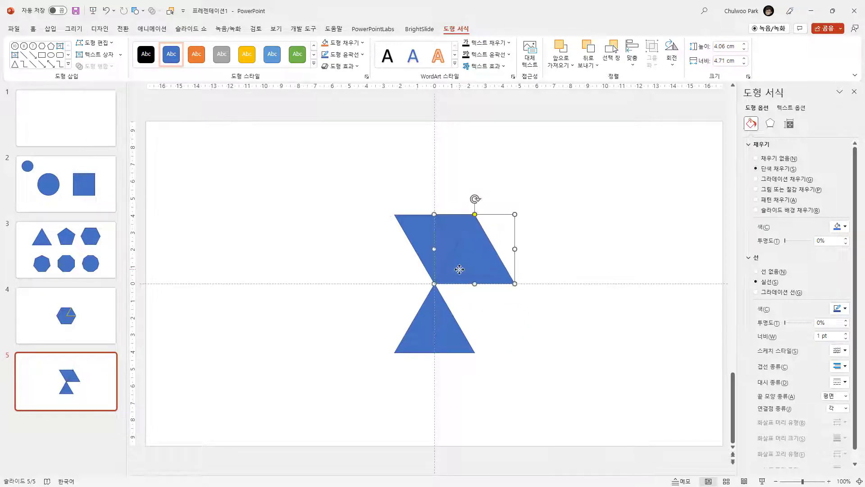
key(ctrl+z)
drag(506, 187, 382, 257)
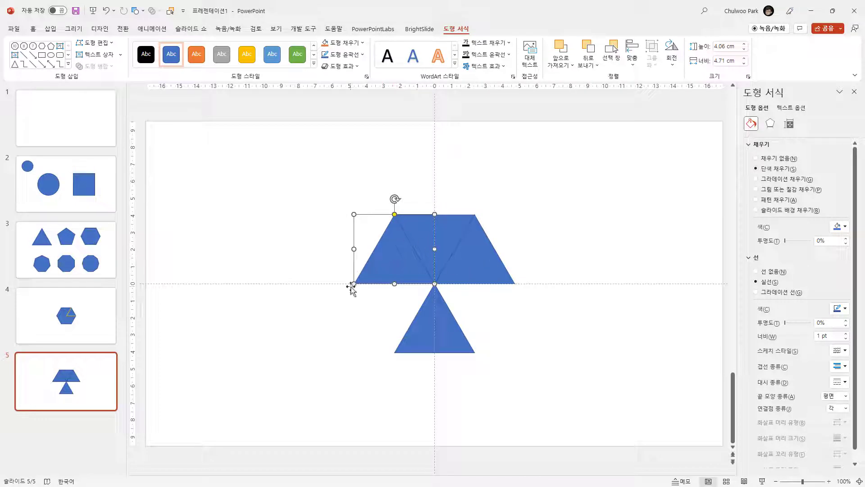
Step: Duplicate the inverted triangle twice and place the copies on both sides of the lower upright triangle to complete the hexagon
click(450, 228)
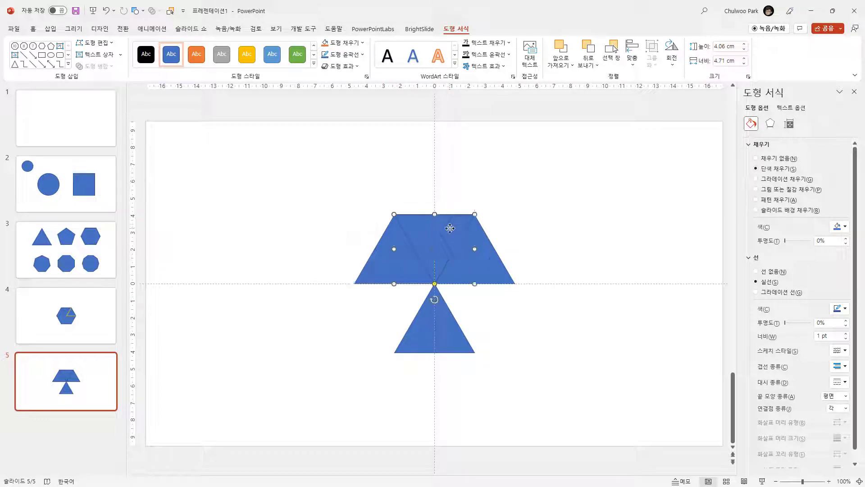
key(ctrl+d)
drag(440, 241, 475, 299)
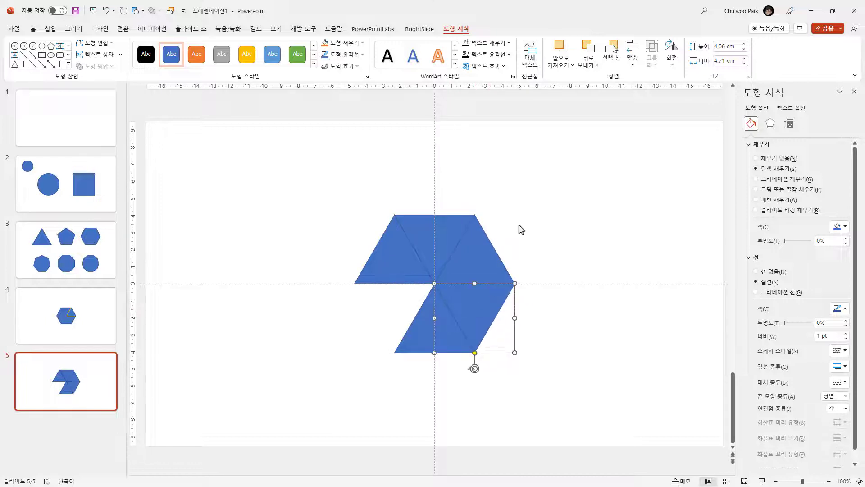
key(ctrl+d)
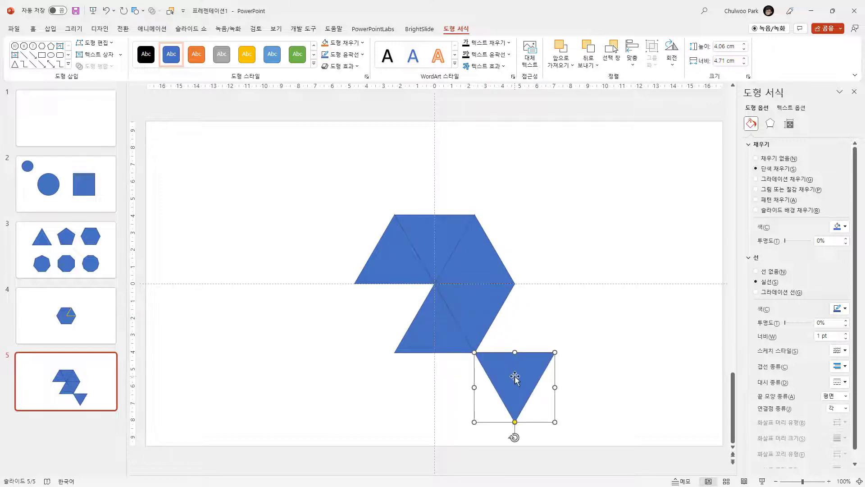
drag(516, 376, 396, 307)
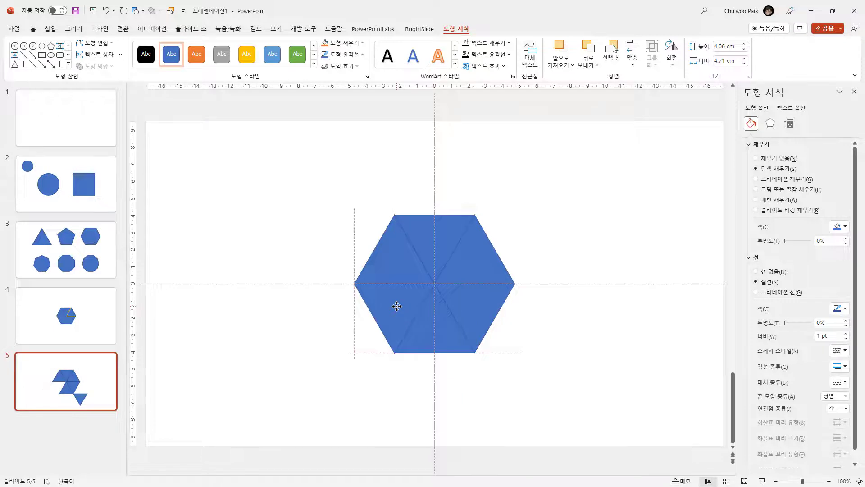
click(593, 272)
Step: Style the triangles gold upper-left, light blue top-centre, green lower-right, orange bottom-centre and black lower-left, leaving the upper-right one blue
click(421, 259)
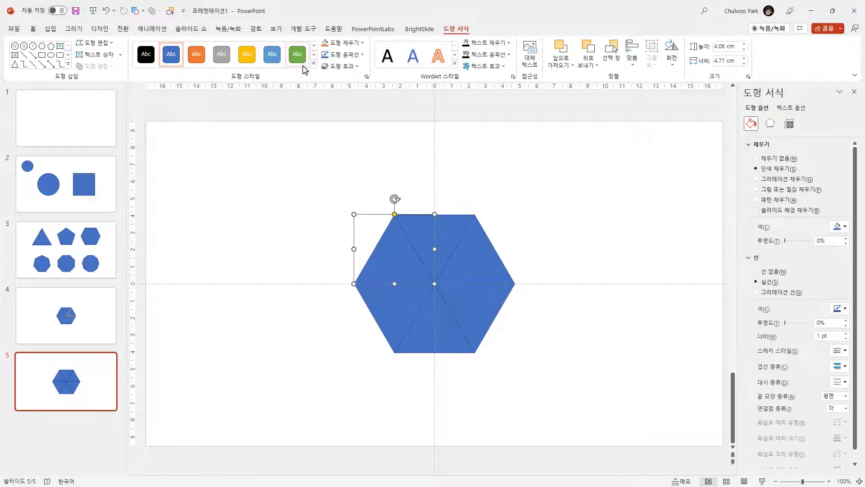
click(247, 54)
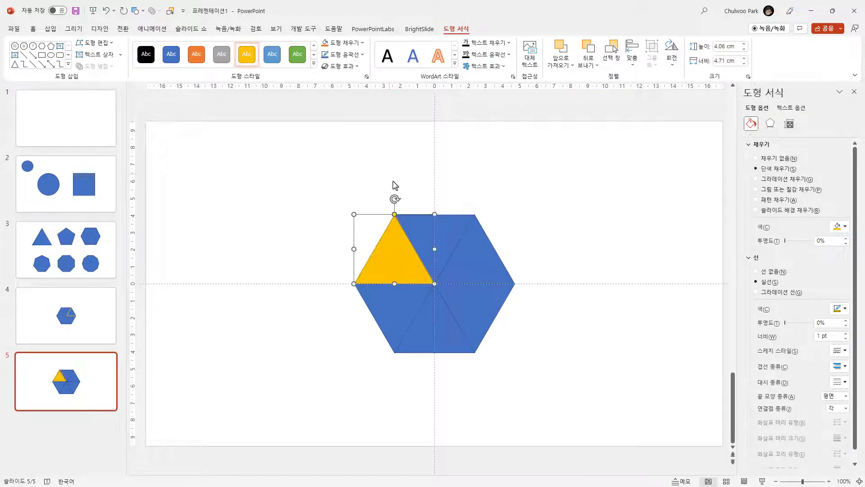
click(427, 242)
click(273, 54)
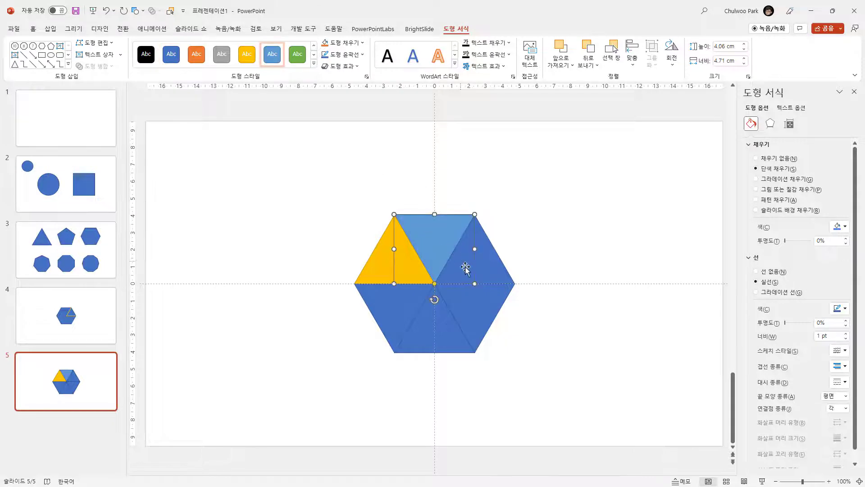
click(497, 302)
click(298, 55)
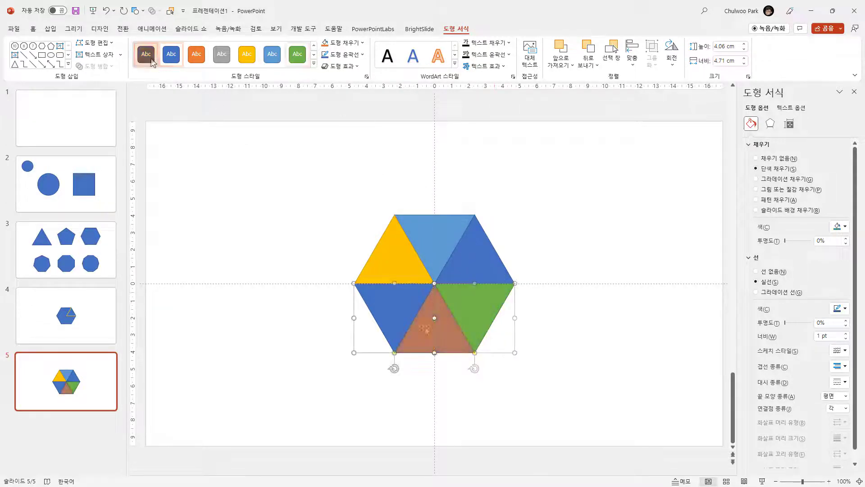
click(151, 58)
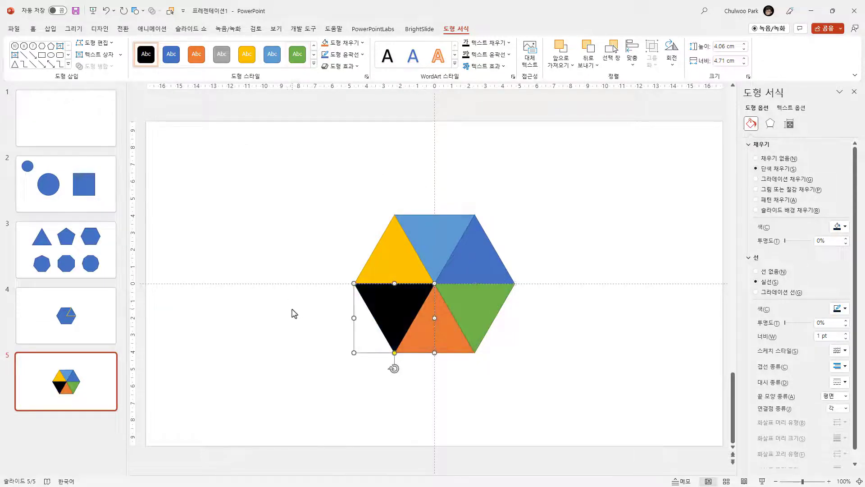
click(294, 313)
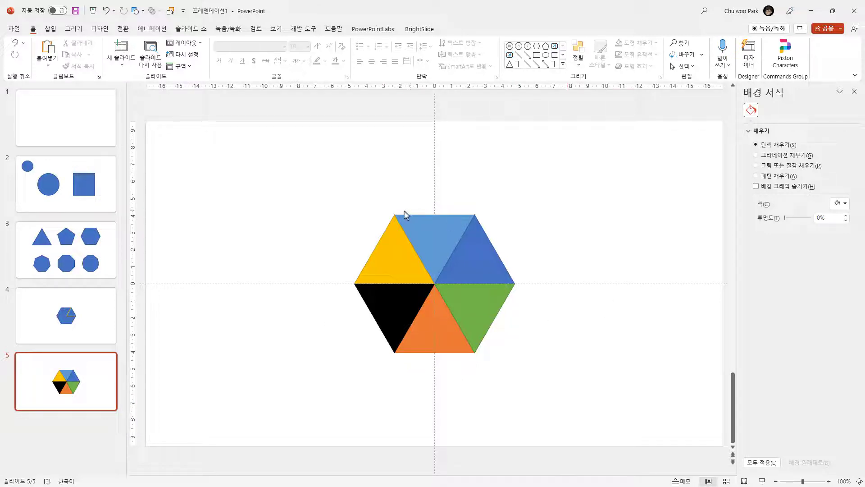
Step: Duplicate slide 5 and merge the six triangles on the copy into a single hexagon with Union
drag(315, 188, 547, 394)
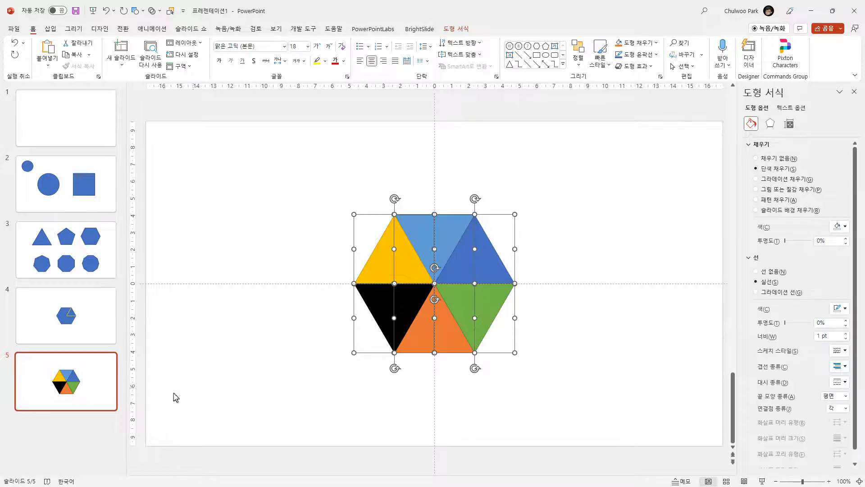
right_click(38, 399)
click(67, 268)
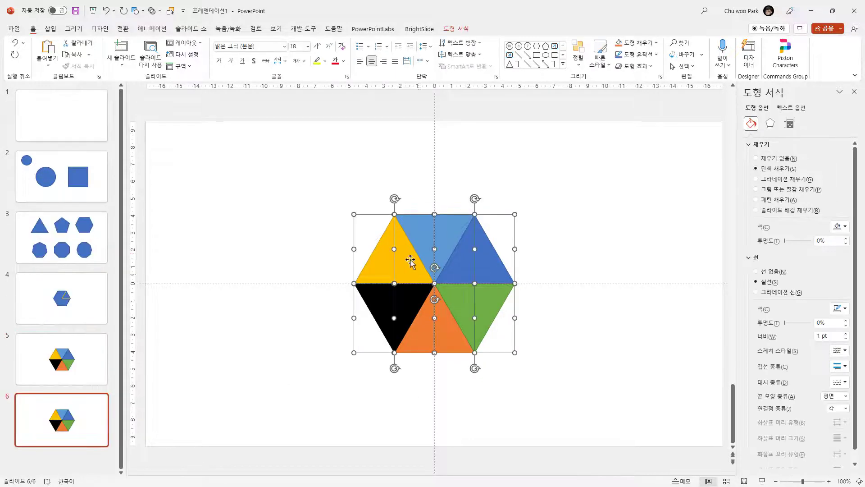
click(160, 11)
click(168, 27)
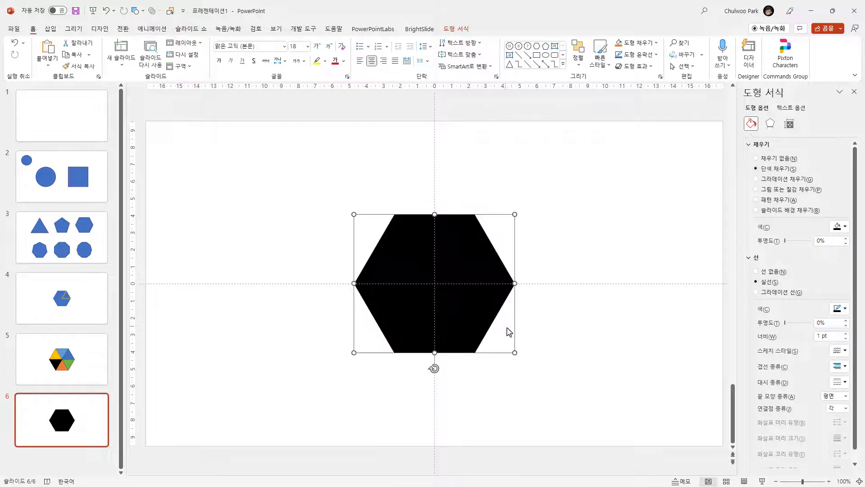
Step: Move the merged hexagon downward as one piece and return it to the slide's centre
click(555, 346)
drag(444, 332, 444, 350)
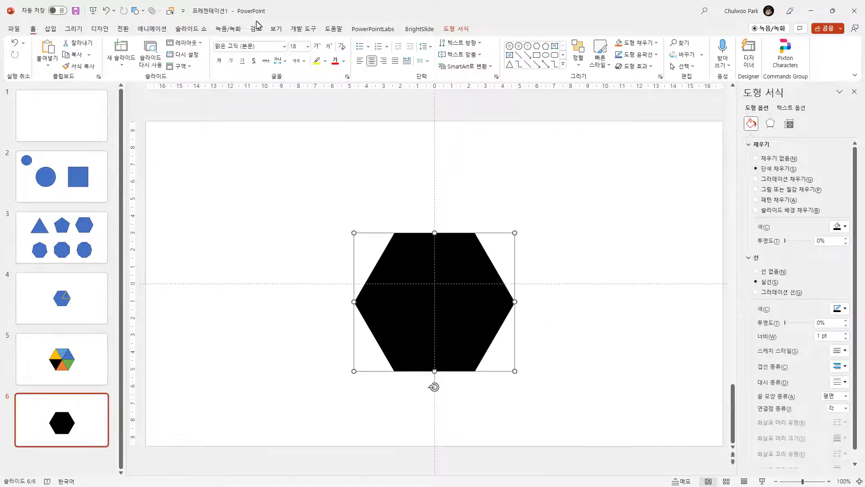
drag(476, 315, 476, 299)
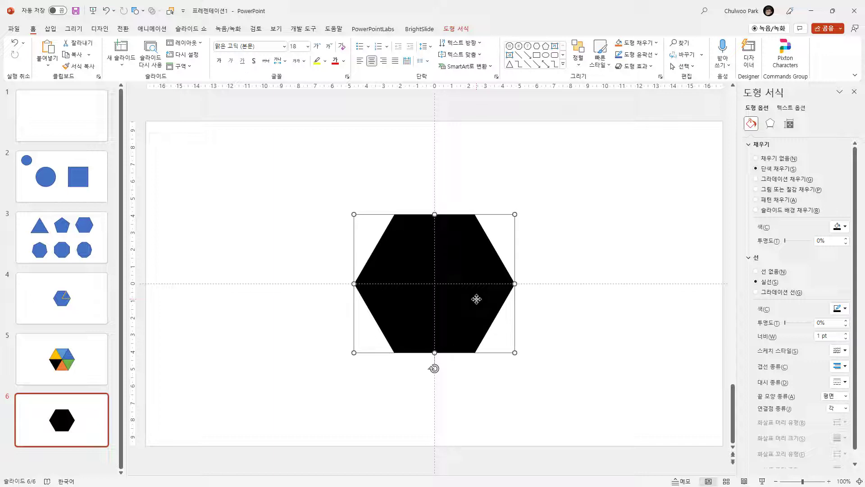
Step: Copy the built-in hexagon from slide 3 onto a new slide 7 and centre it horizontally in the upper half
click(45, 247)
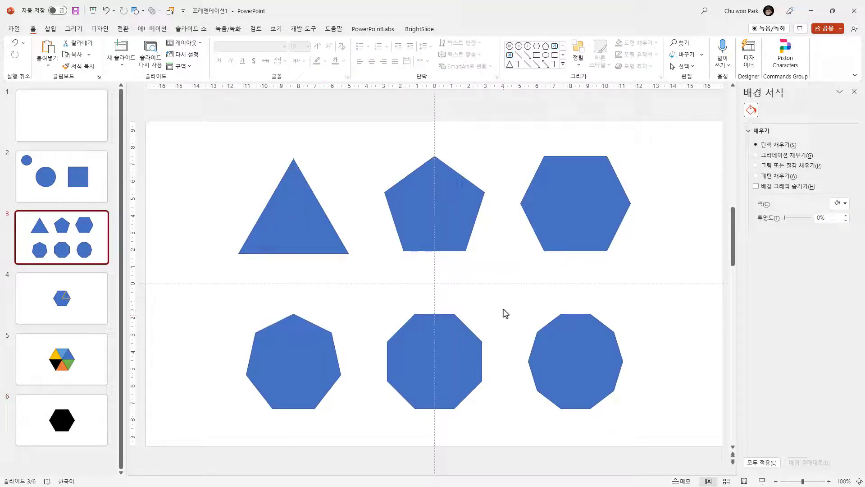
click(566, 216)
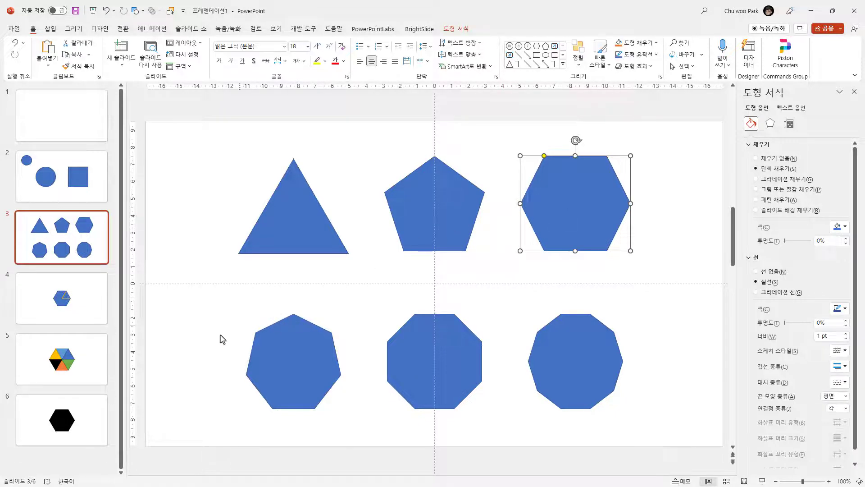
click(306, 229)
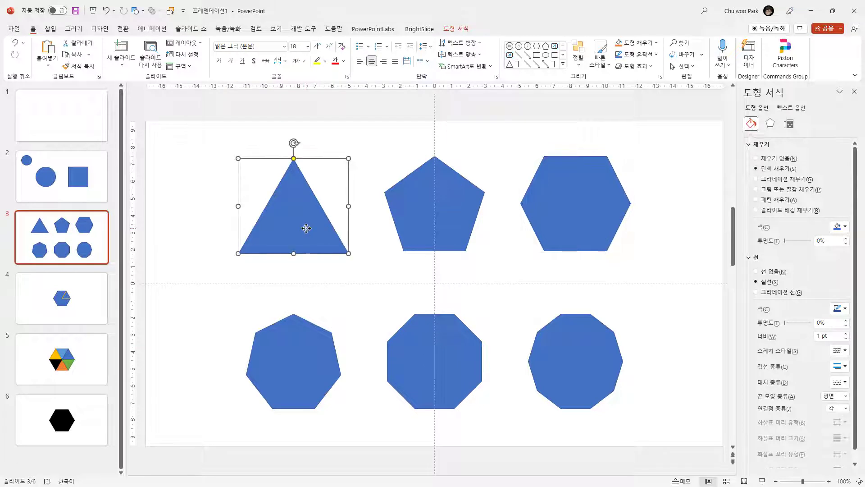
click(561, 231)
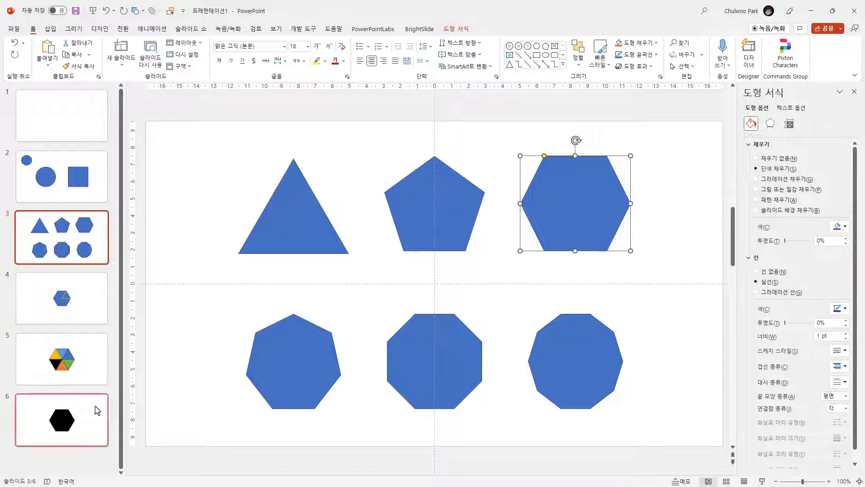
click(74, 457)
key(Return)
key(ctrl+v)
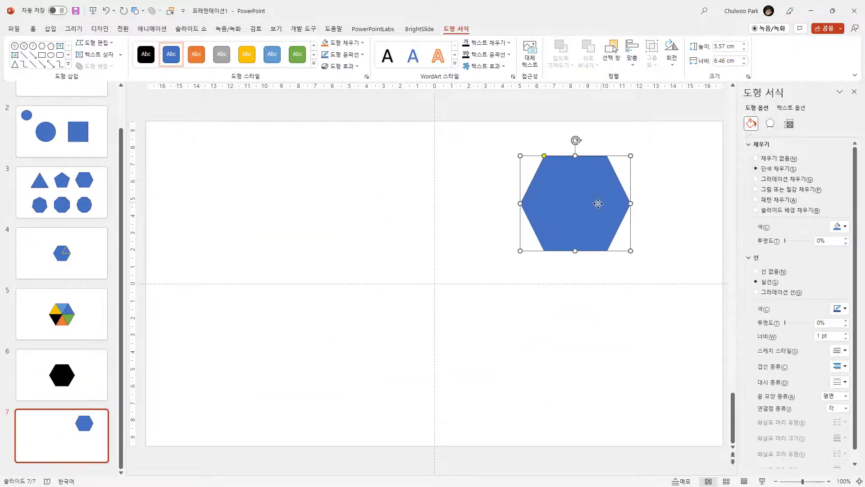
drag(598, 201, 460, 220)
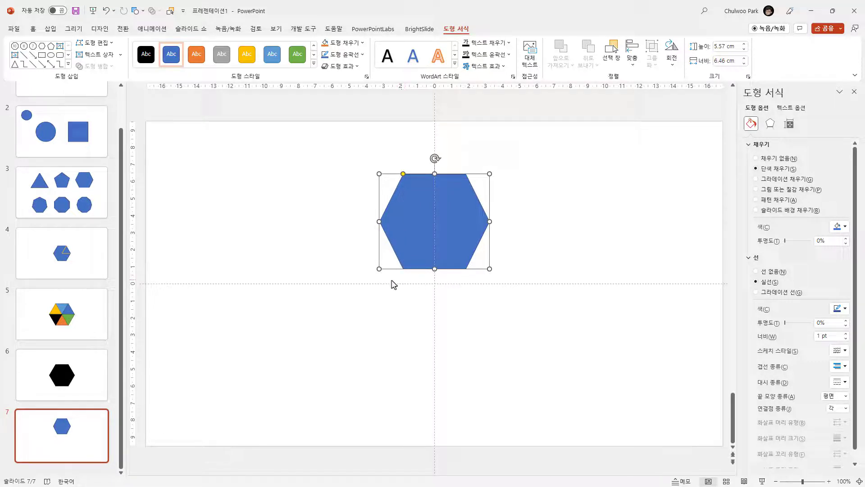
Step: Draw a vertical line about 6.79 cm long down from the hexagon's lower-left corner and copy it to the lower-right corner
click(23, 54)
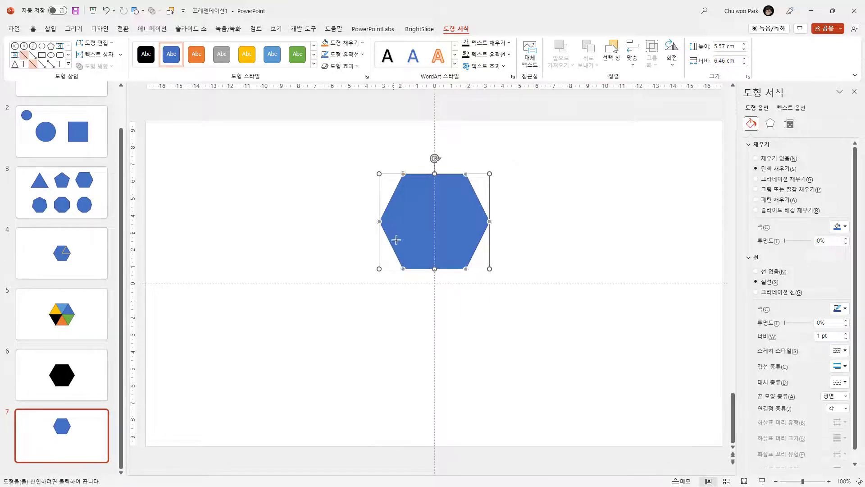
drag(403, 270, 401, 387)
drag(401, 387, 402, 387)
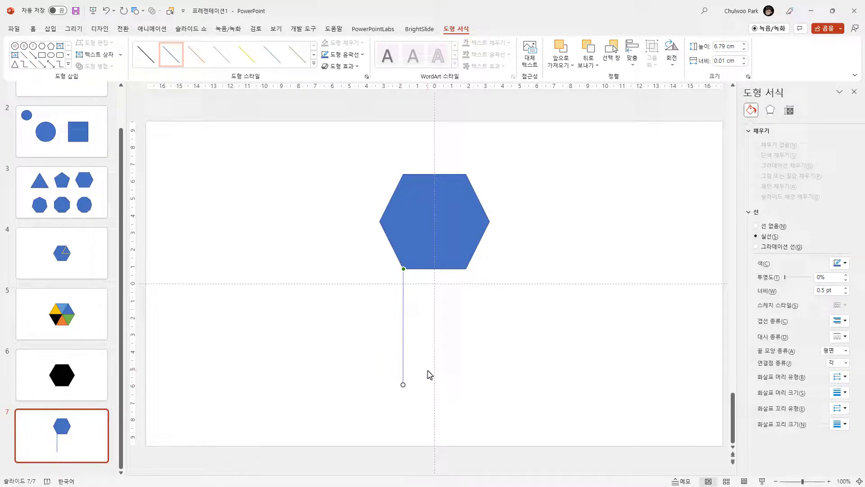
drag(405, 352, 466, 341)
click(542, 350)
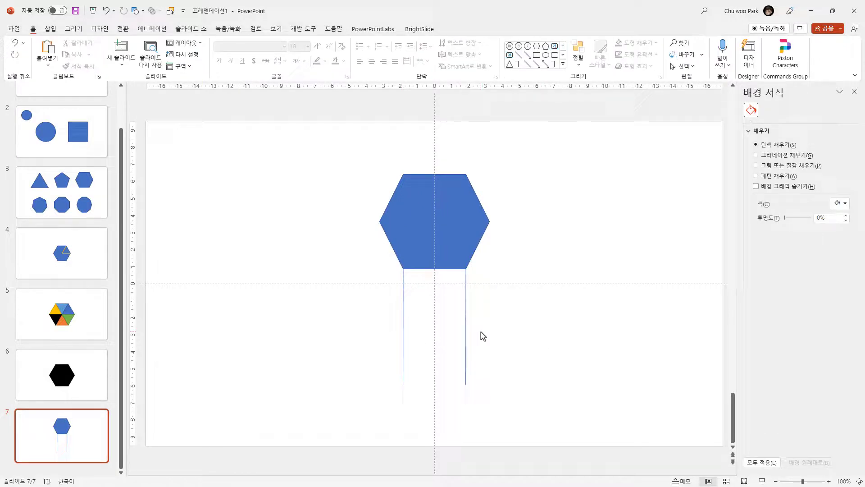
Step: Draw a rectangle about 2.06 cm high and 3.65 cm wide spanning the gap between the two vertical lines
click(145, 12)
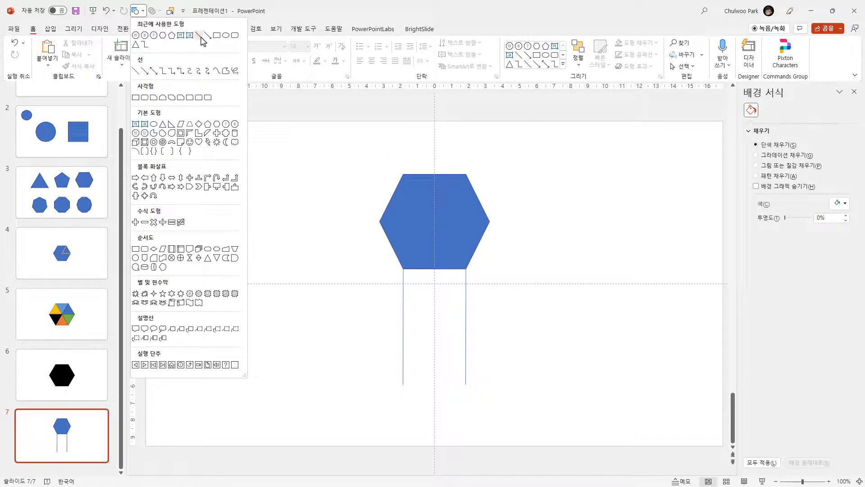
click(223, 35)
mouse_move(403, 332)
mouse_down()
mouse_move(466, 368)
mouse_move(464, 351)
mouse_up()
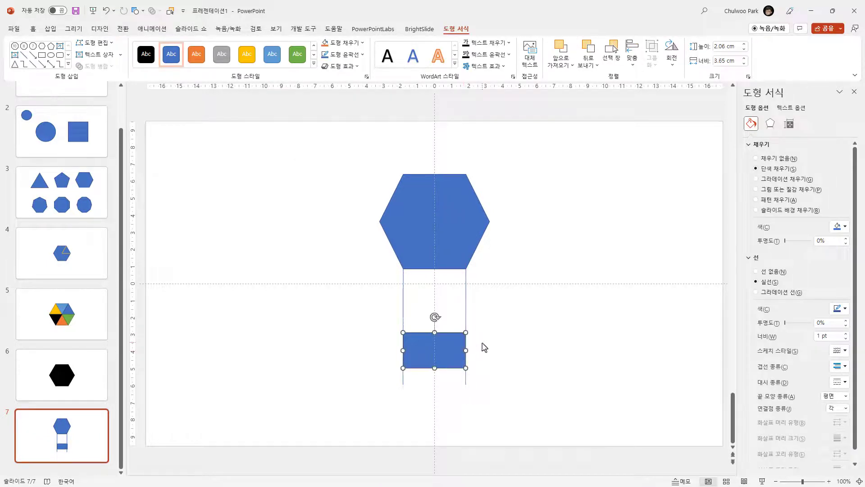
Step: Draw a triangle between the vertical lines and resize it to about 3.16 cm high and 3.66 cm wide to span their gap
click(144, 12)
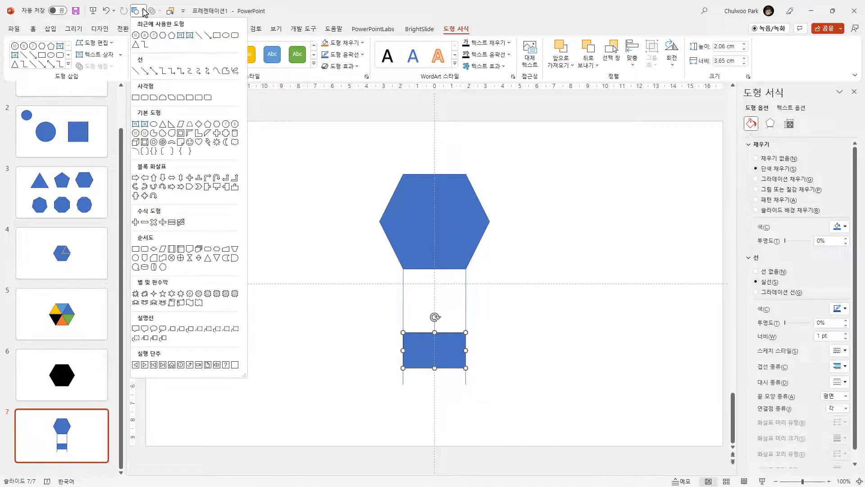
click(166, 128)
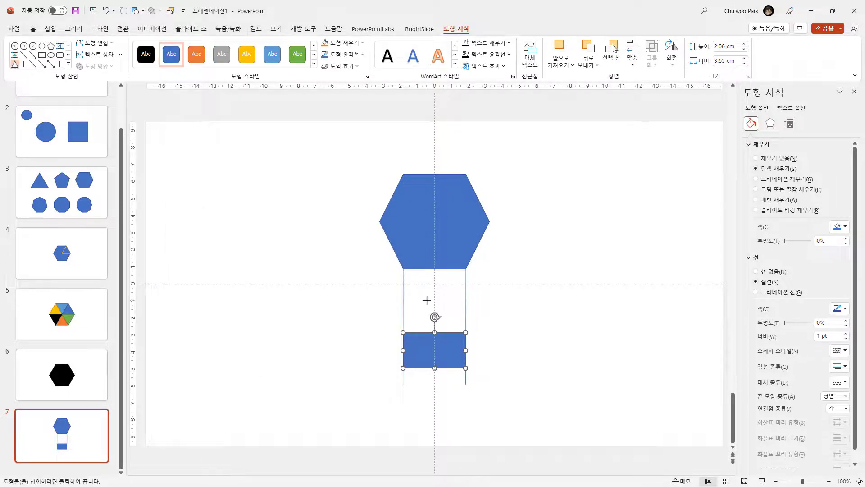
drag(278, 249, 347, 315)
drag(316, 290, 446, 299)
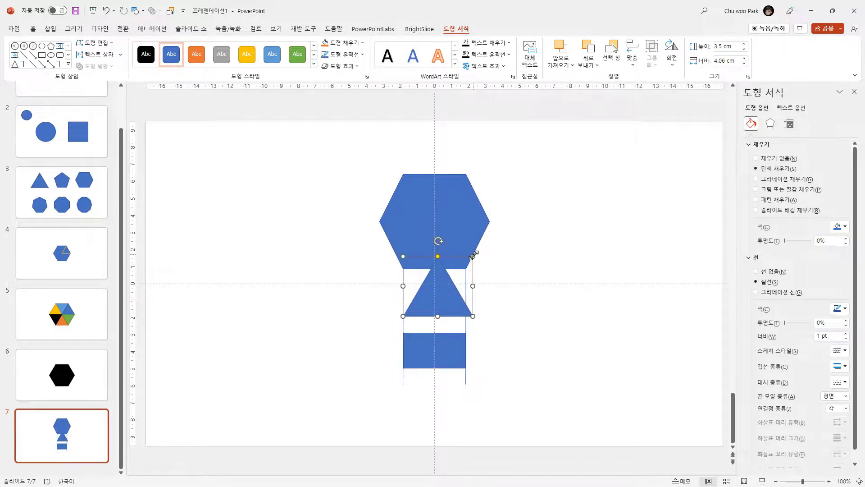
drag(474, 255, 466, 262)
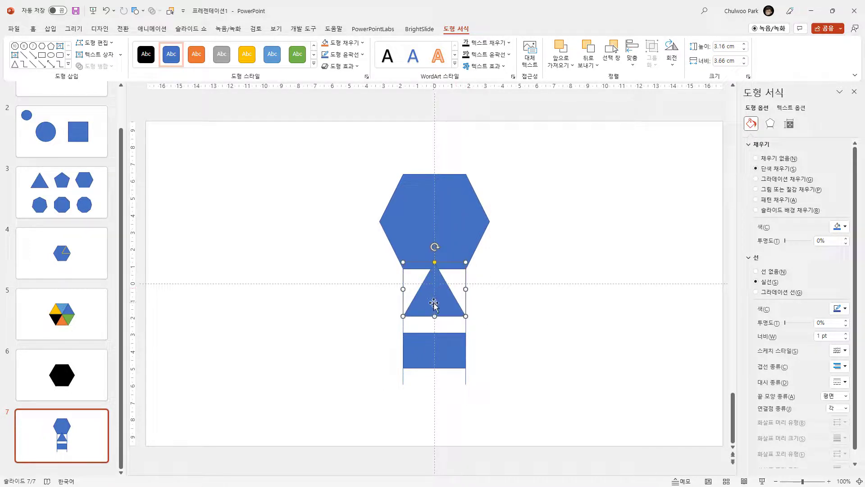
Step: Style the triangle gold and move it up inside the hexagon so its base sits on the hexagon's bottom edge
click(247, 54)
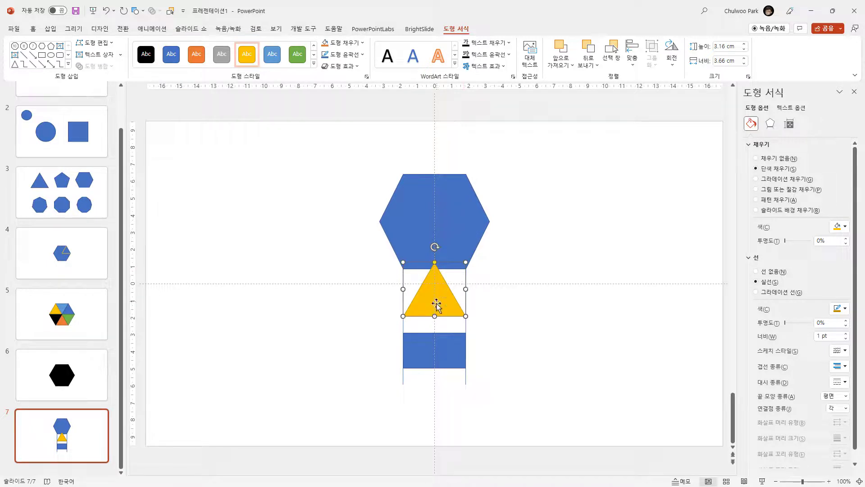
drag(437, 304, 436, 255)
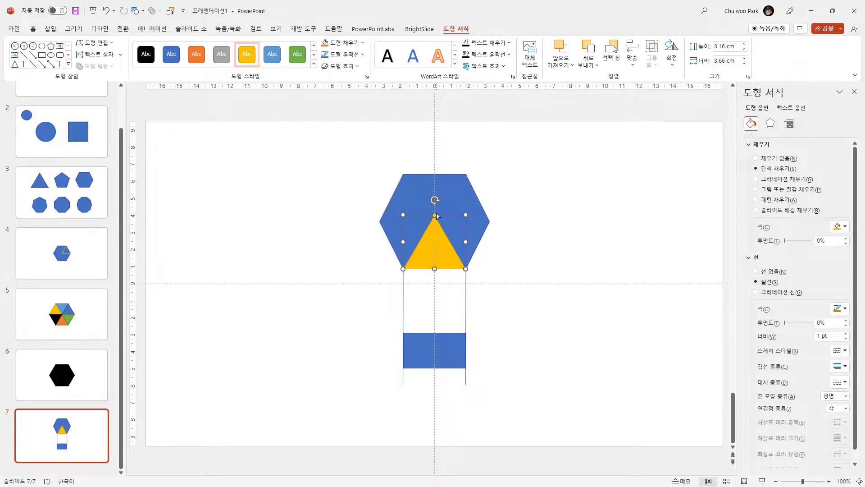
click(409, 178)
click(581, 261)
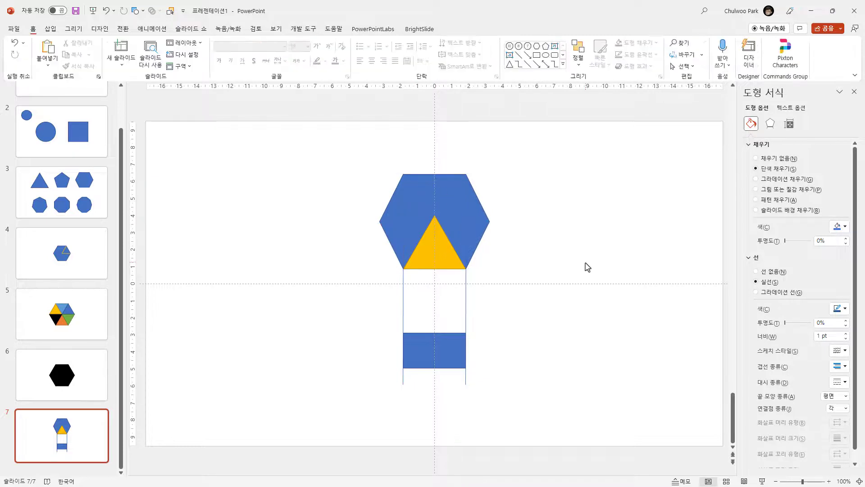
click(427, 252)
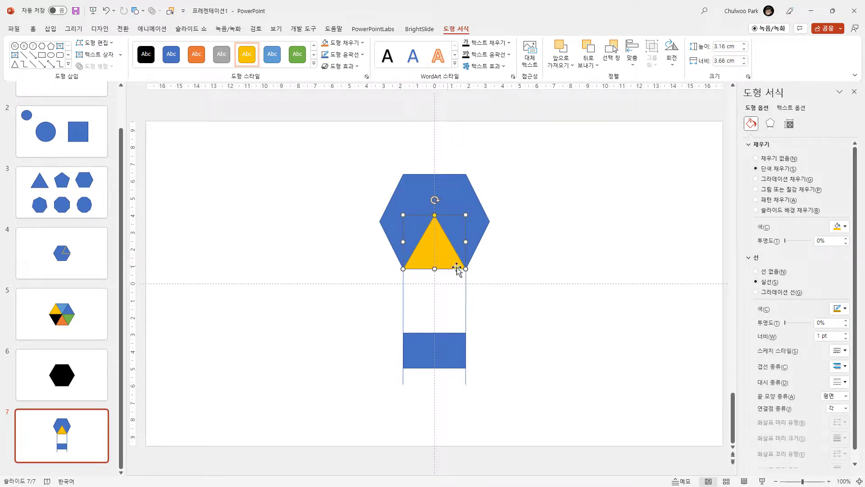
mouse_move(434, 254)
mouse_down()
mouse_move(562, 296)
mouse_move(435, 251)
mouse_up()
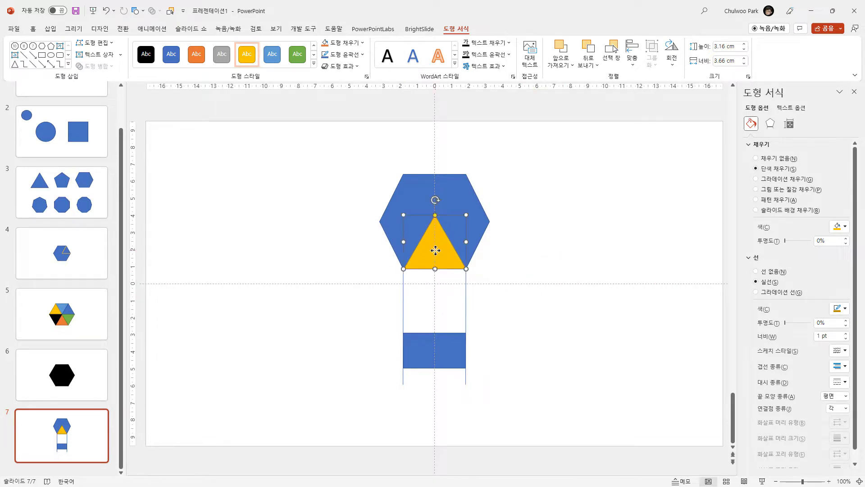